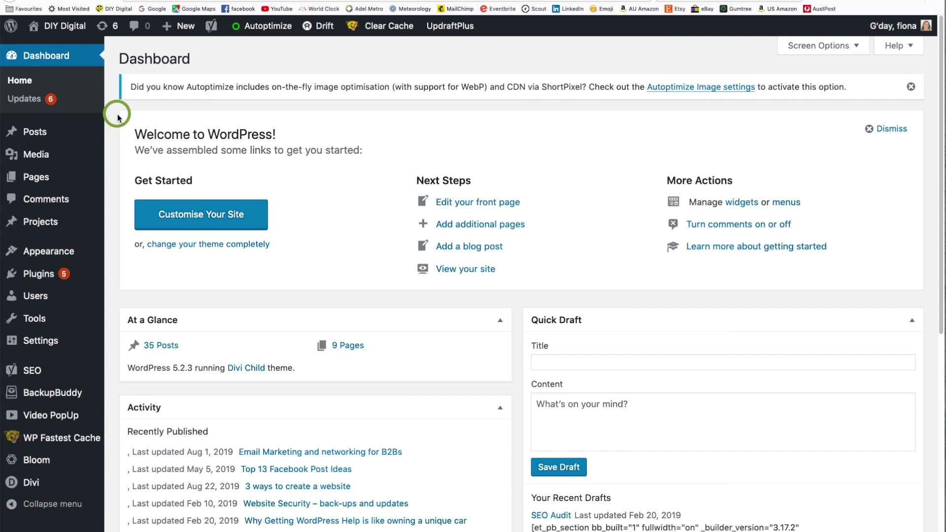
# Step: Open the Divi Demonstration page from the list of all pages and launch it in the Divi Builder
pyautogui.moveTo(84, 132)
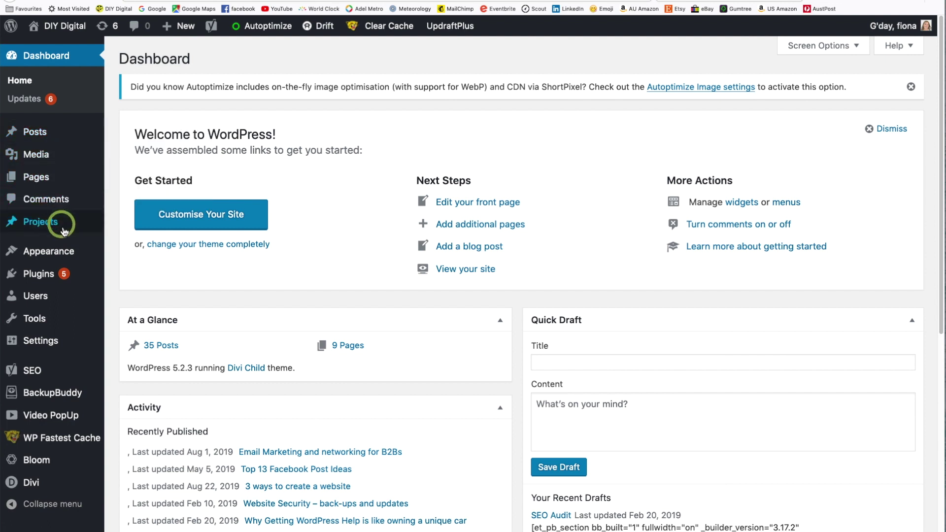
pyautogui.moveTo(66, 190)
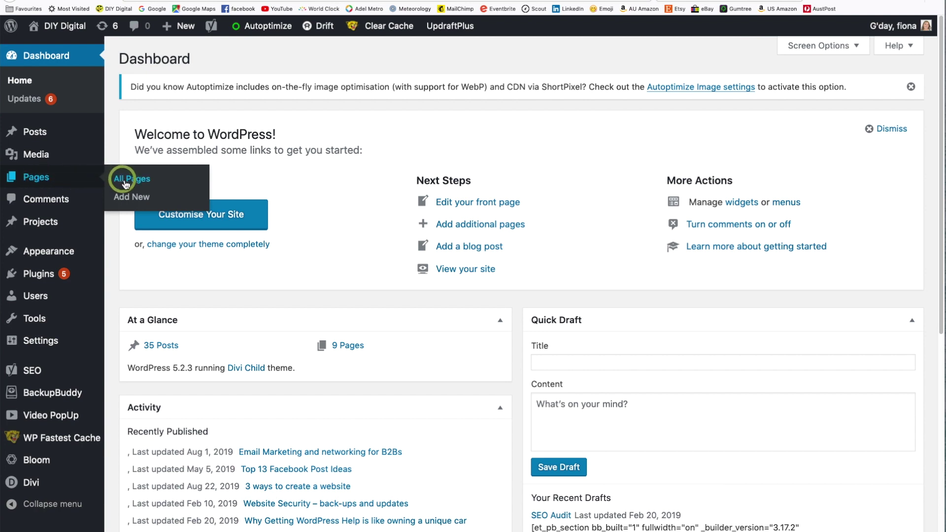
pyautogui.click(131, 184)
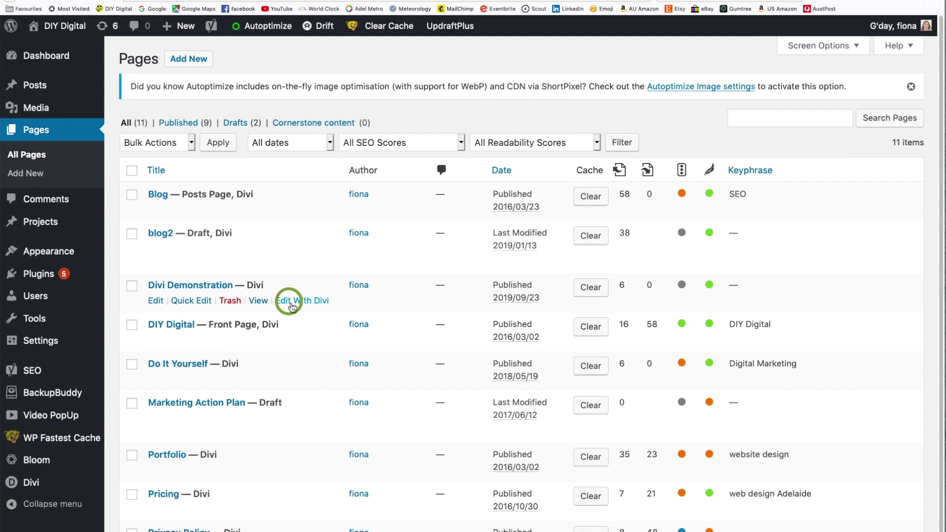
pyautogui.click(156, 301)
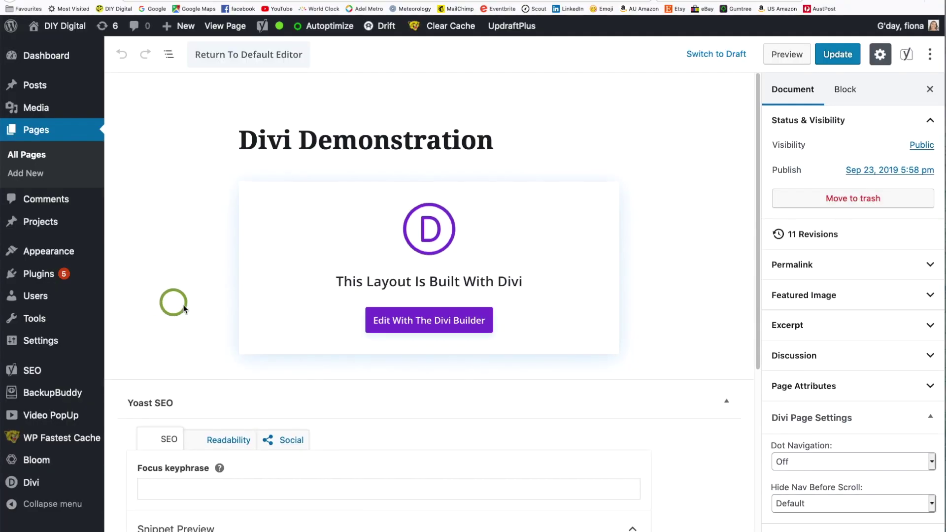
pyautogui.click(424, 325)
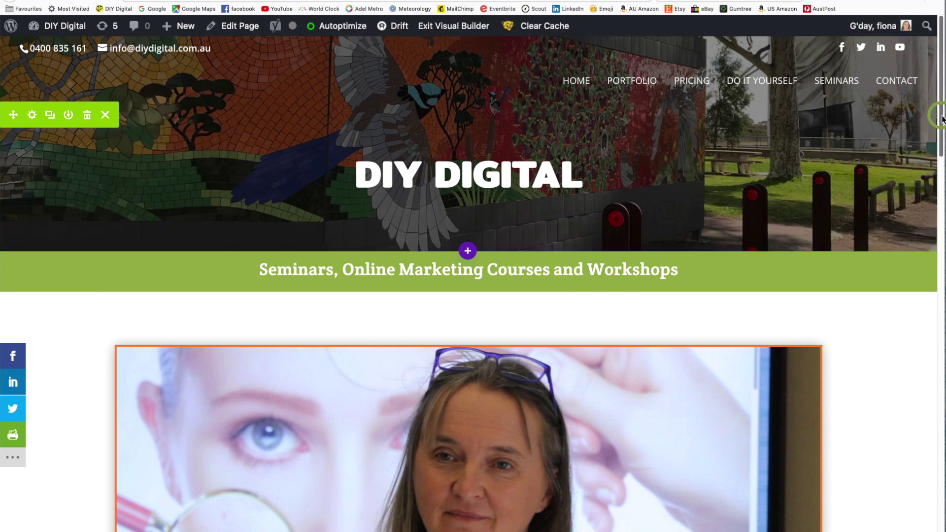
# Step: Examine the page's sections, rows and modules from the header down to the Get in touch contact form
pyautogui.moveTo(942, 118); pyautogui.dragTo(933, 531)
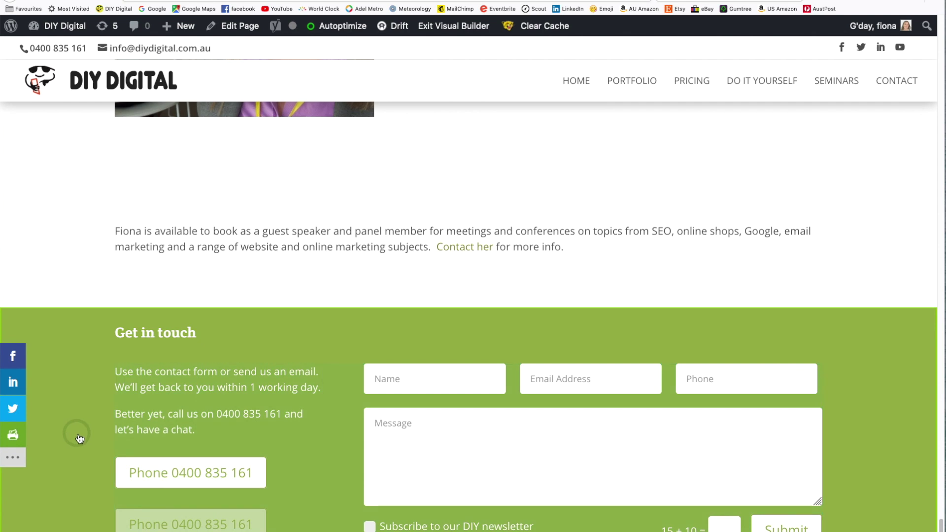
pyautogui.moveTo(78, 344)
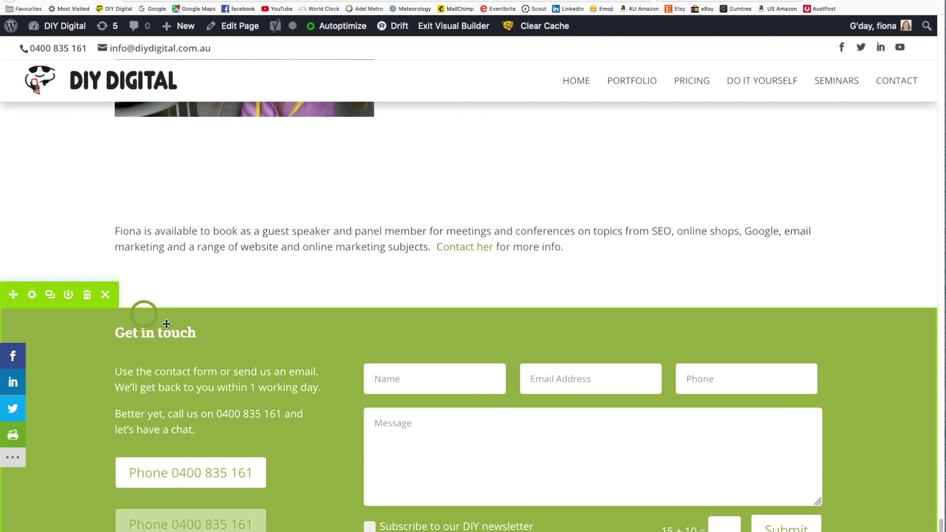
pyautogui.click(342, 397)
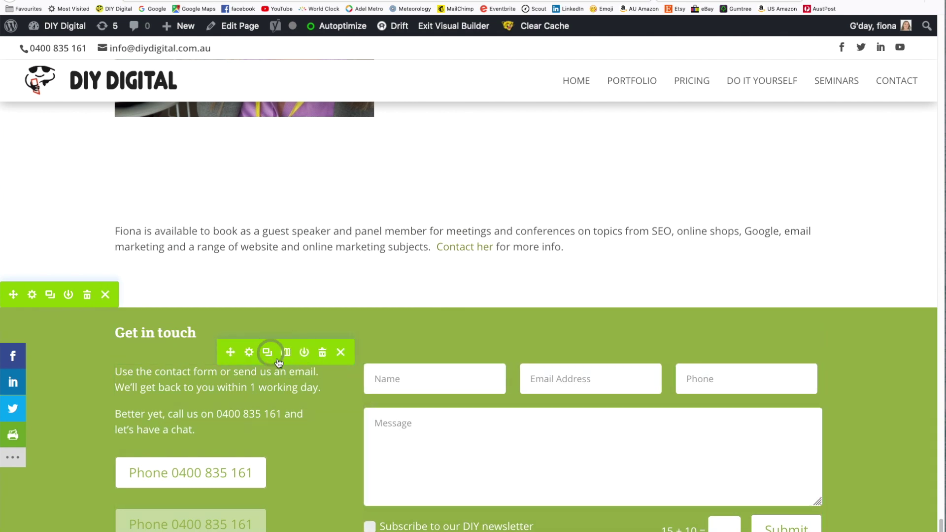
pyautogui.click(458, 463)
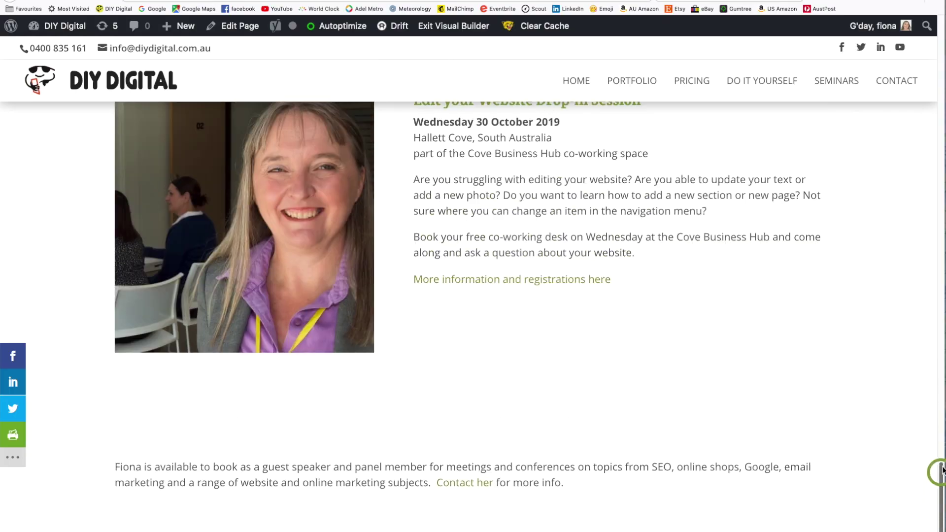
pyautogui.scroll(15, 940, 452)
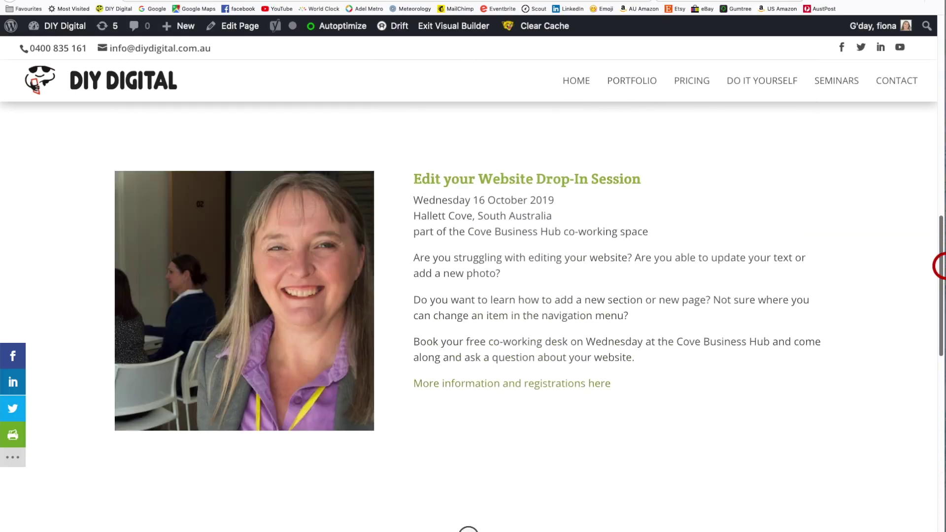
pyautogui.scroll(15, 940, 266)
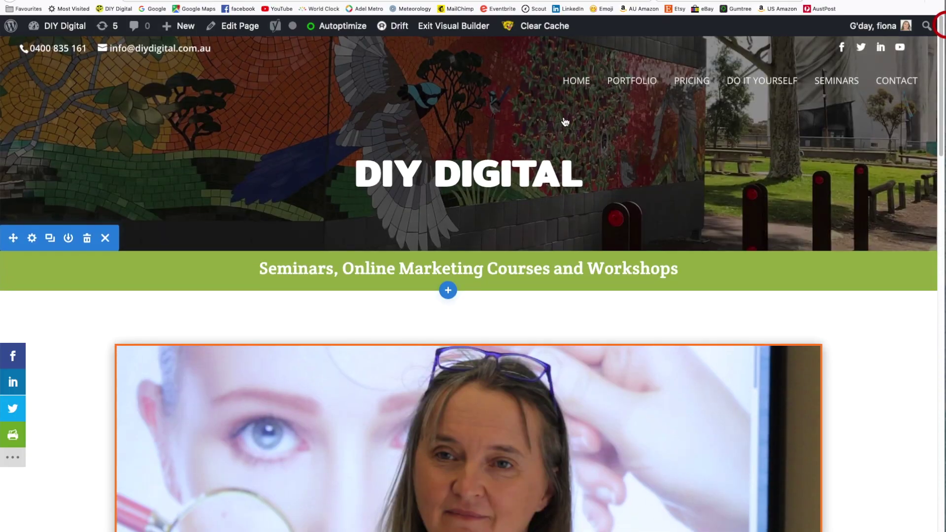
pyautogui.click(210, 141)
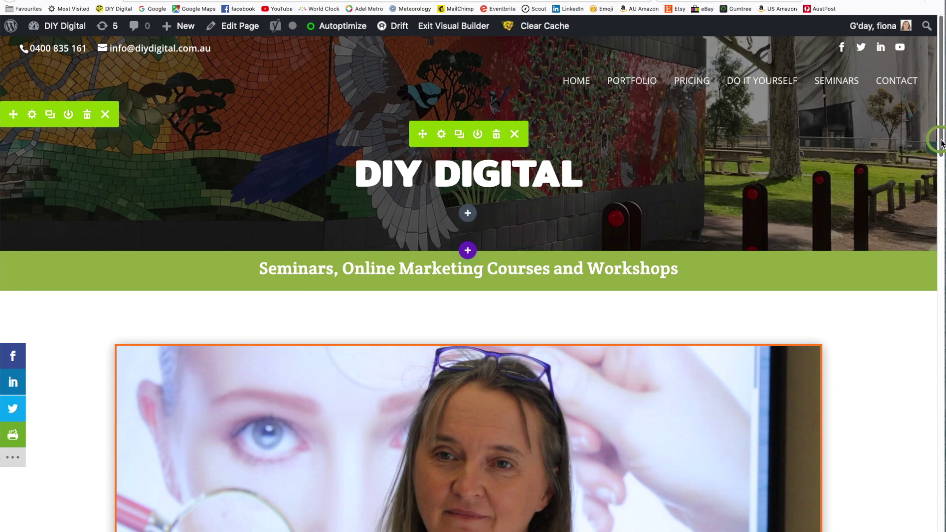
# Step: Delete the text module of the "Get your Website Ranked on Google" seminar and undo the deletion
pyautogui.moveTo(942, 144); pyautogui.dragTo(938, 459)
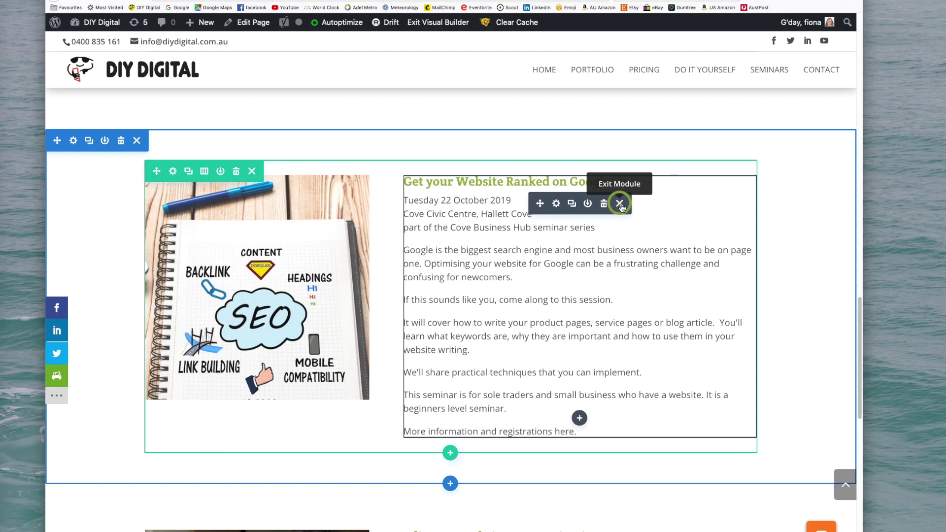
pyautogui.click(621, 204)
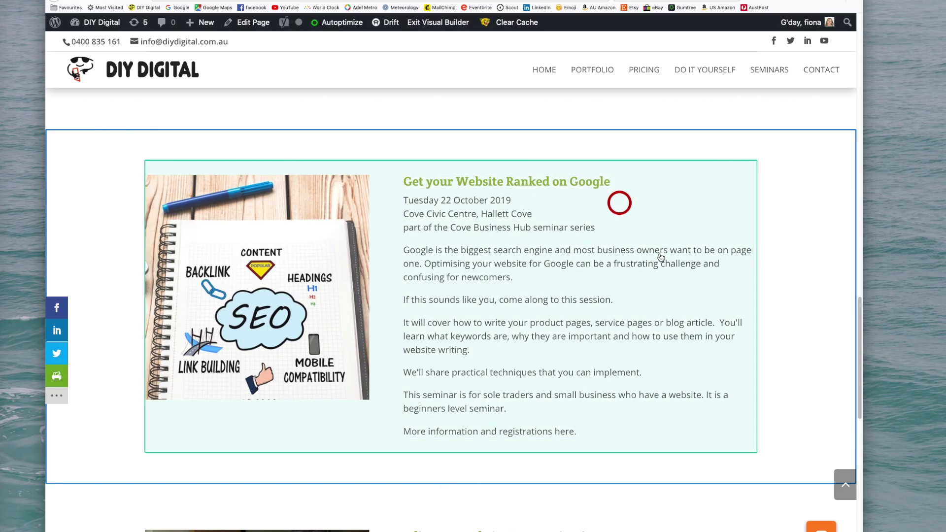
pyautogui.click(632, 220)
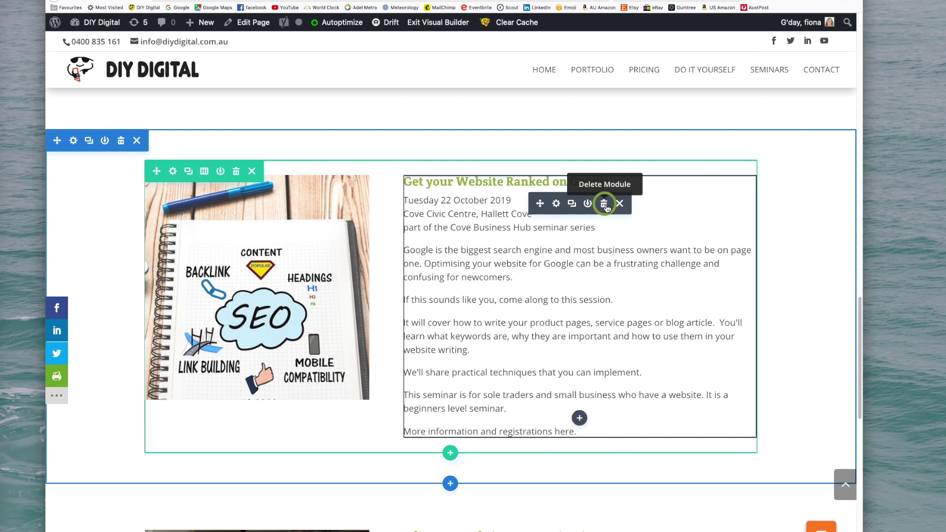
pyautogui.click(606, 204)
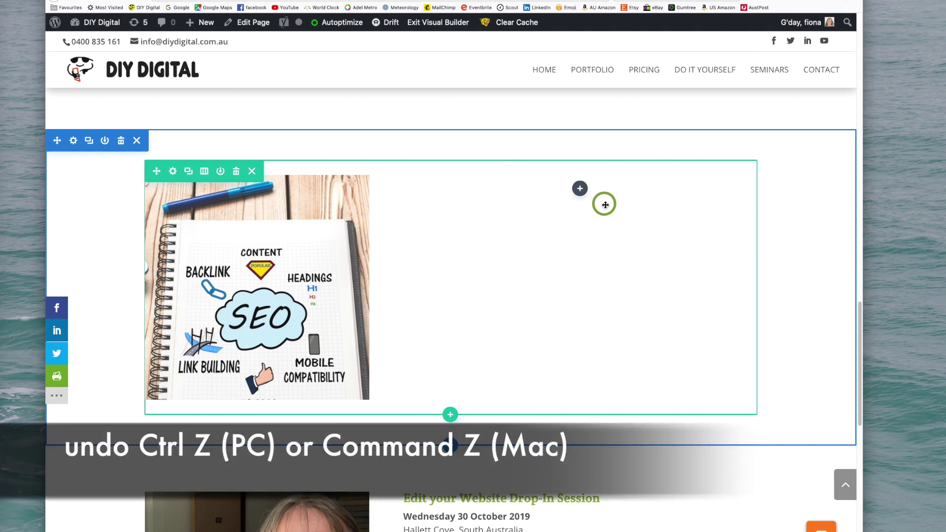
pyautogui.press('super+z')
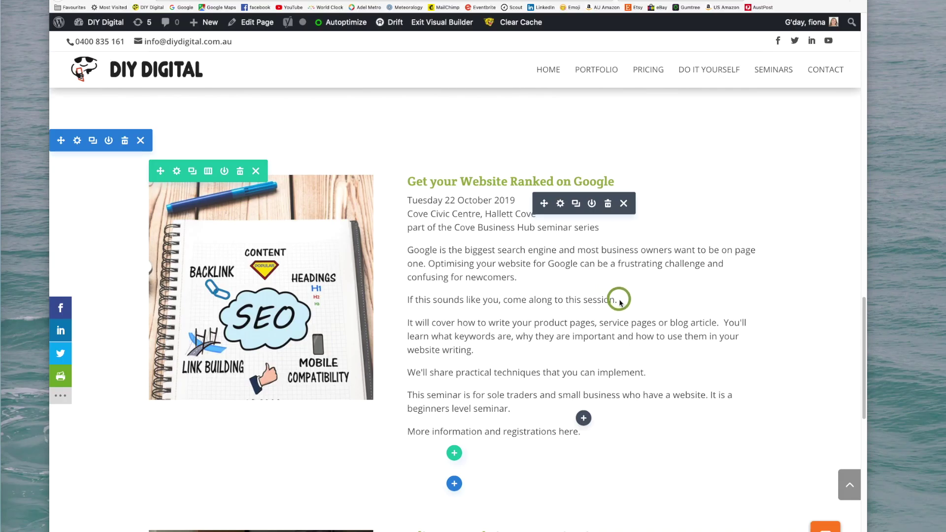
# Step: Add "Where you will learn some hot tips to get your website ranked on Google." after "come along to this session."
pyautogui.click(620, 301)
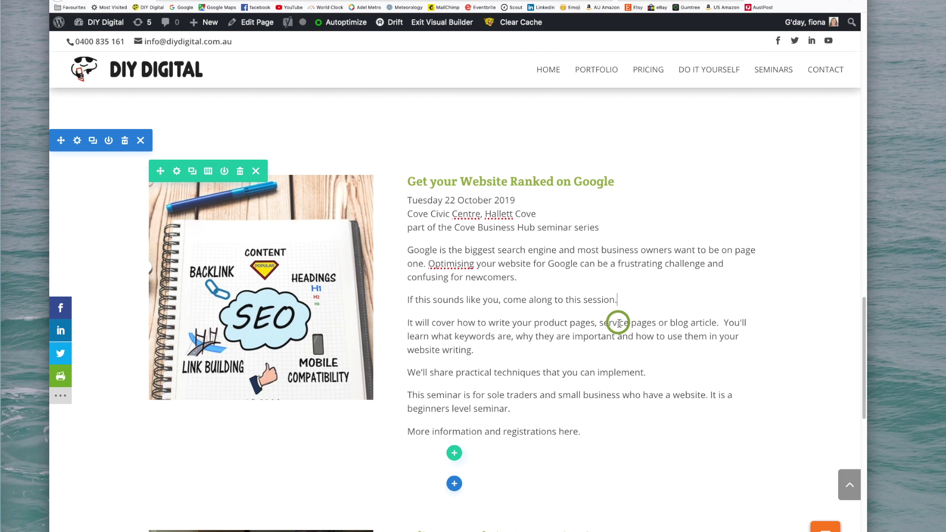
pyautogui.write('Where you will learn some ')
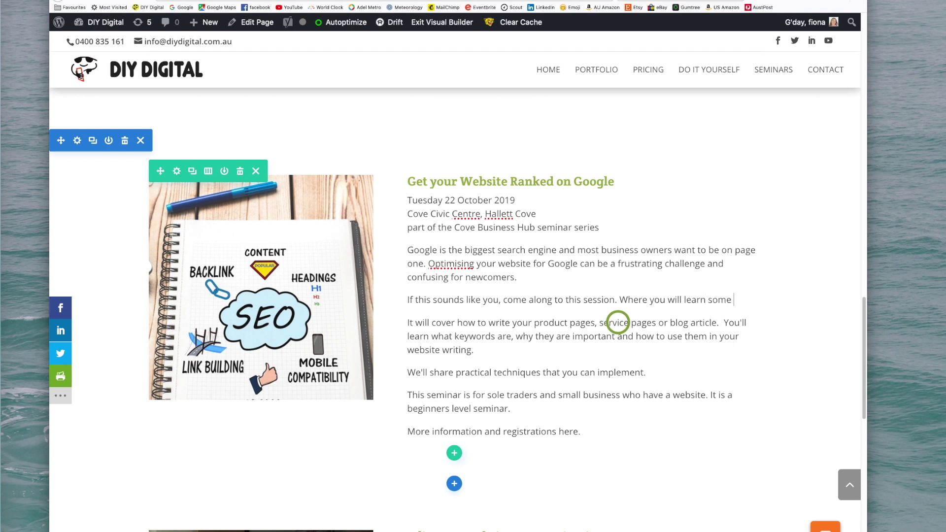
pyautogui.write('hot tips to get')
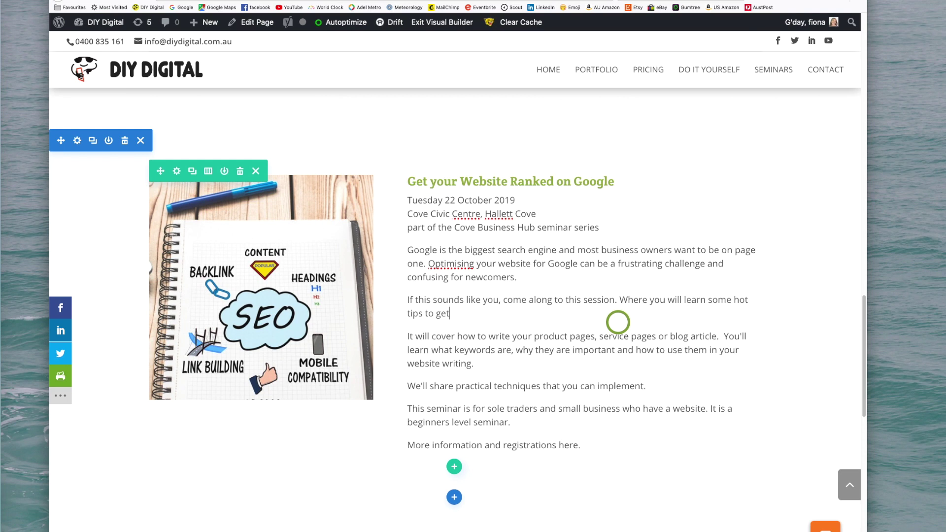
pyautogui.write(' your website ranked on Google.')
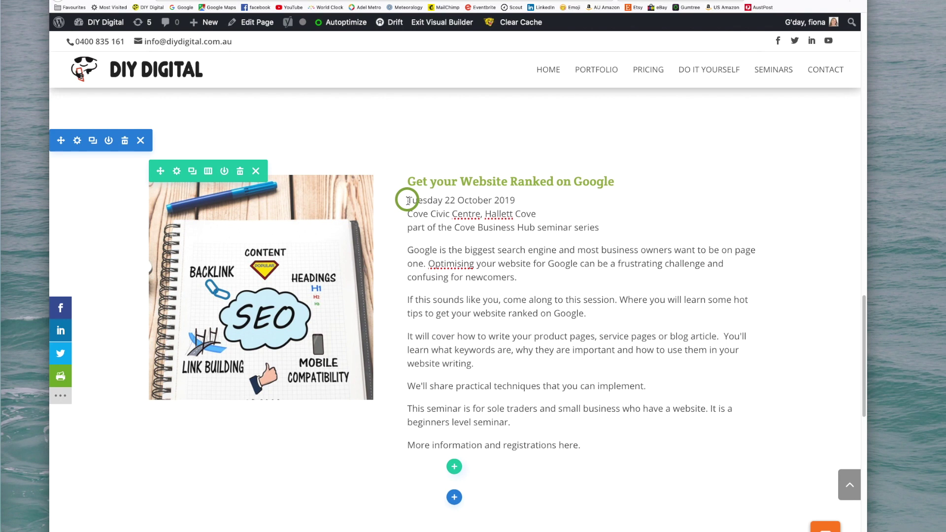
# Step: Make the date line "Tuesday 22 October 2019" under the Google ranking seminar heading bold
pyautogui.moveTo(408, 200); pyautogui.dragTo(516, 201)
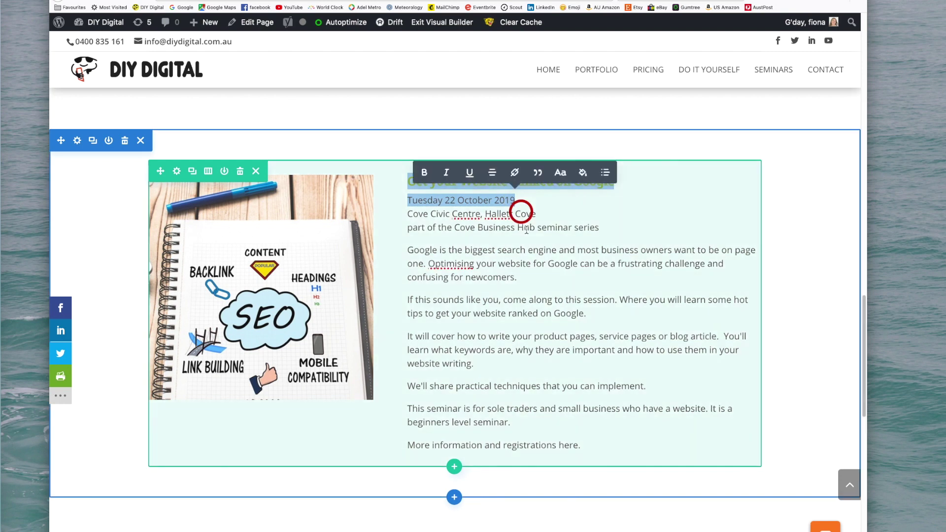
pyautogui.click(496, 228)
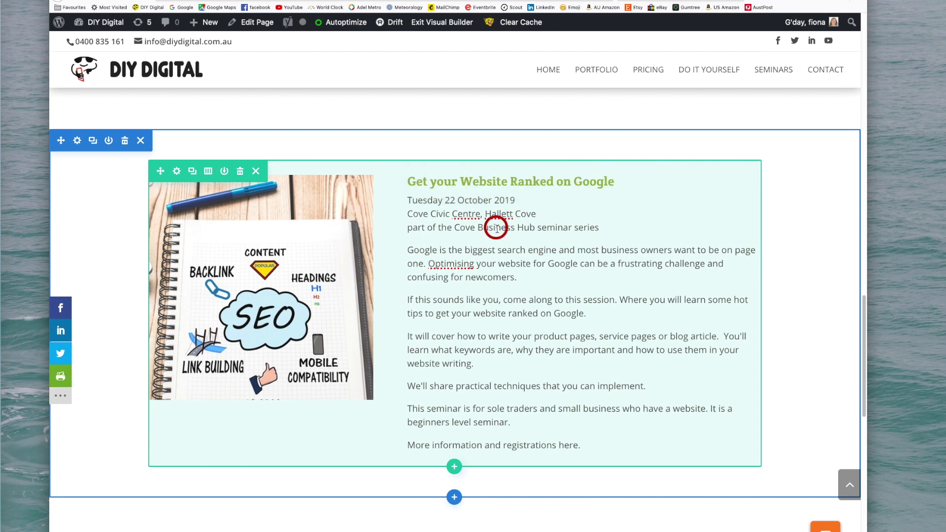
pyautogui.moveTo(410, 200); pyautogui.dragTo(515, 202)
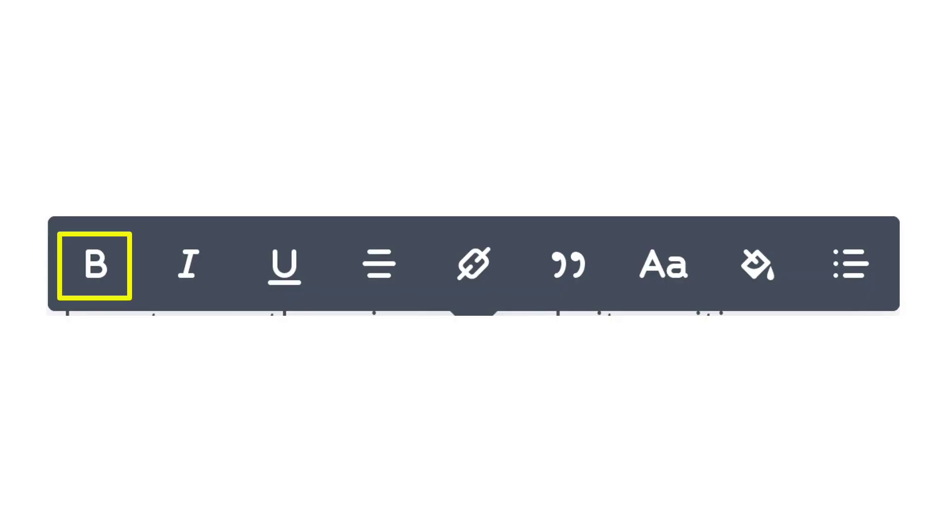
pyautogui.click(425, 177)
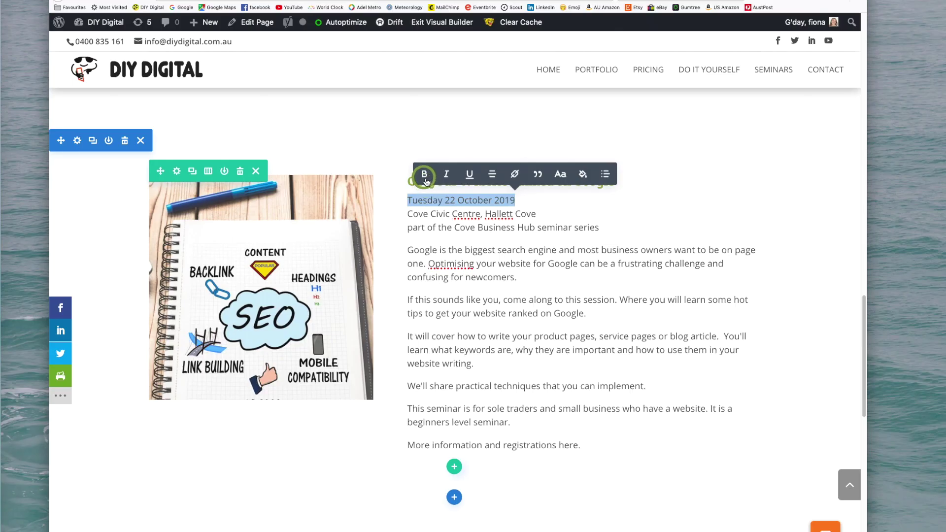
pyautogui.click(425, 175)
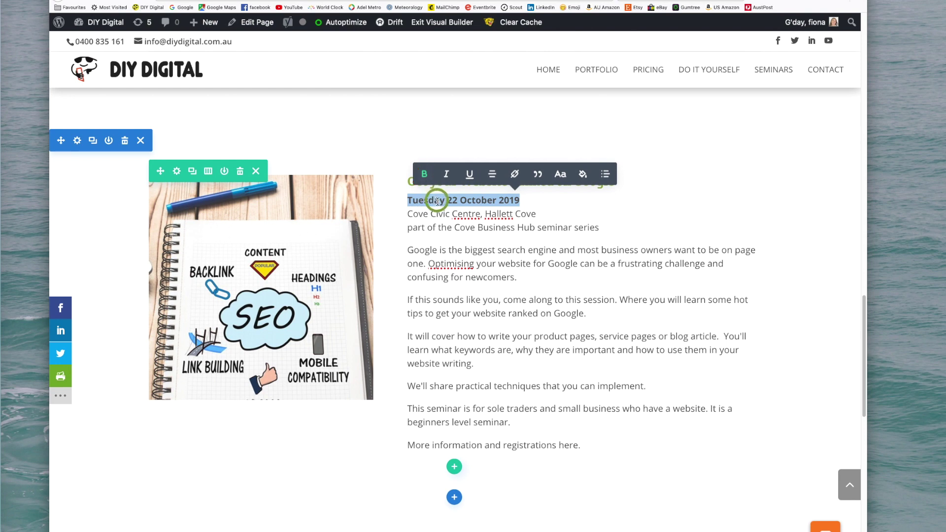
pyautogui.click(437, 201)
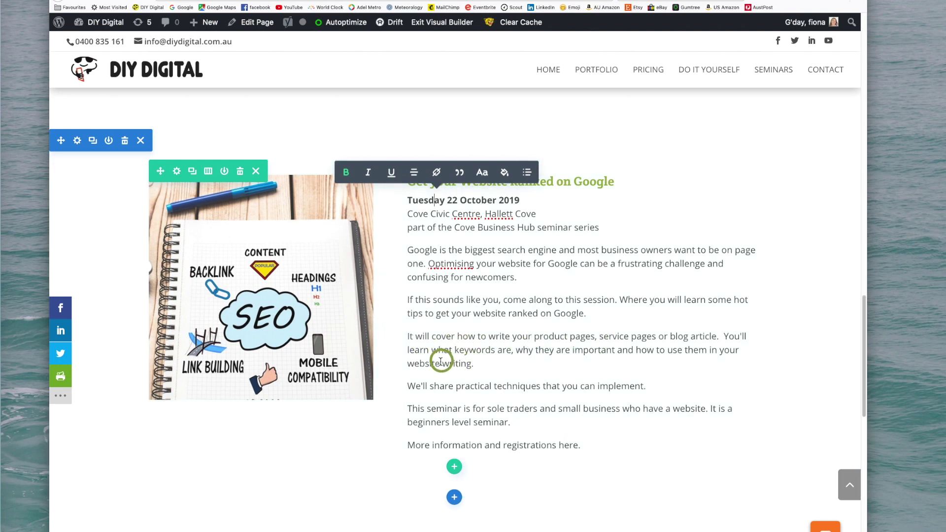
# Step: Split the paragraph after "It will cover" so that "how to write your product pages" starts a new paragraph
pyautogui.click(458, 337)
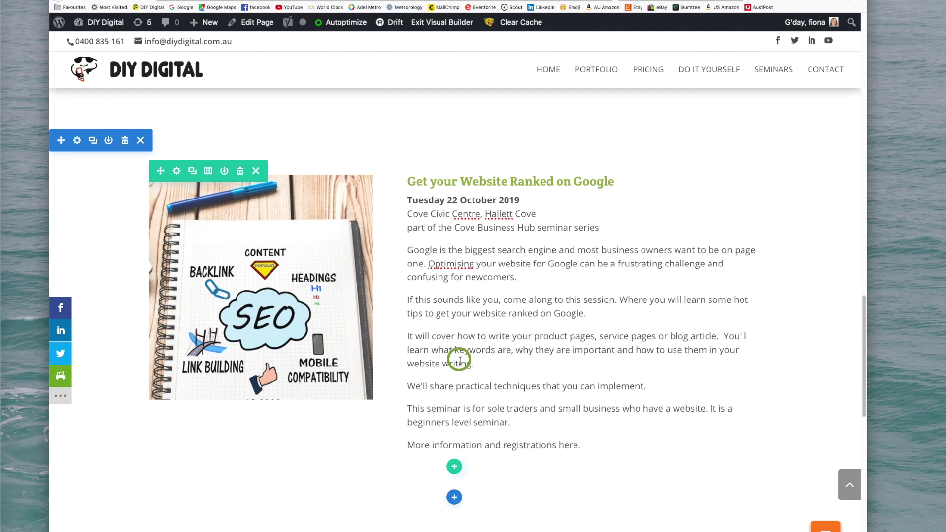
pyautogui.press('BackSpace')
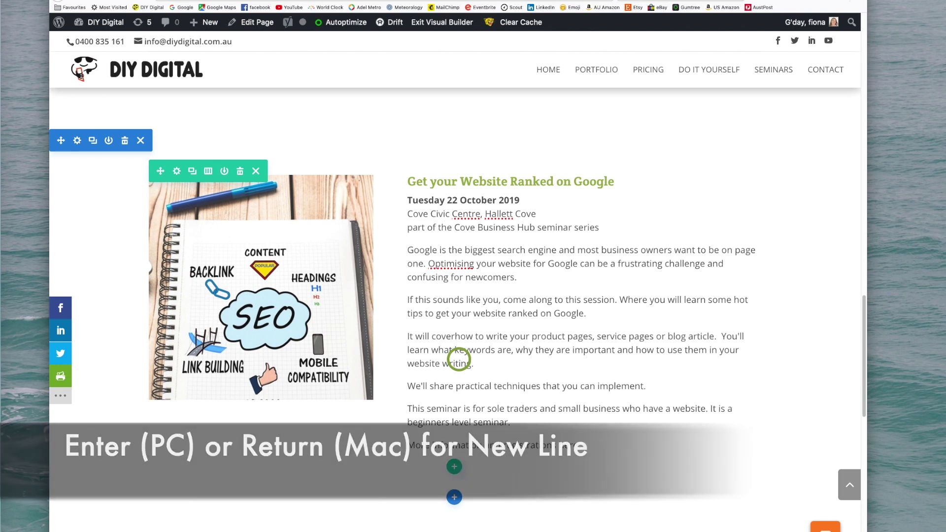
pyautogui.press('Return')
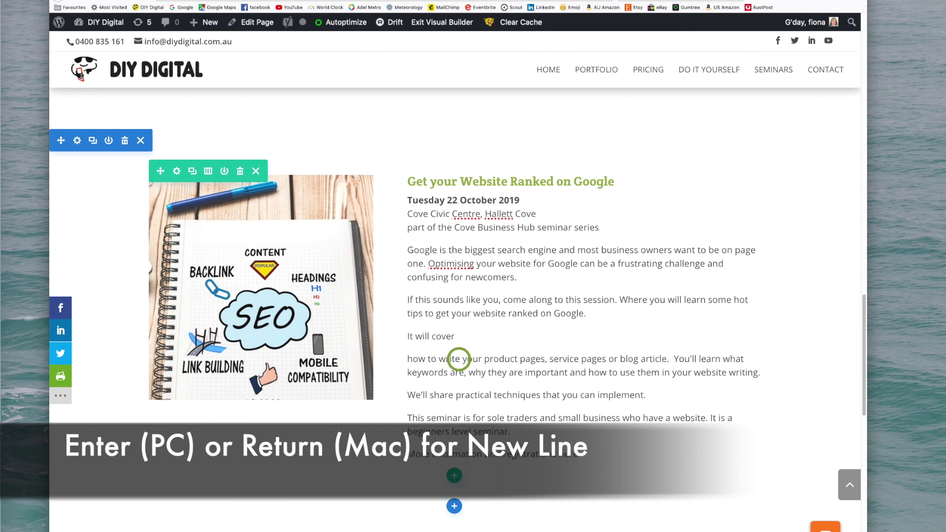
# Step: Remove the full stop and spaces after "blog article" and start a new paragraph at "You'll learn"
pyautogui.click(675, 359)
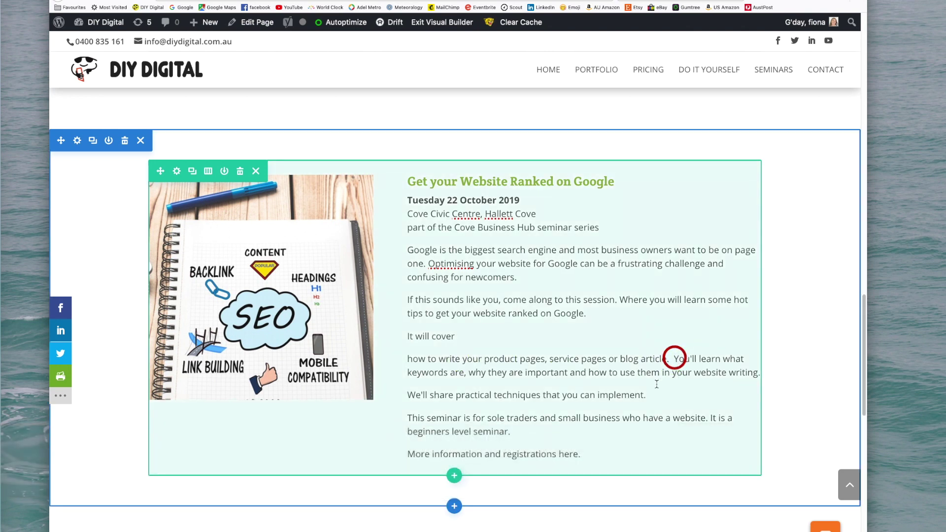
pyautogui.press('BackSpace')
pyautogui.press('BackSpace')
pyautogui.press('BackSpace')
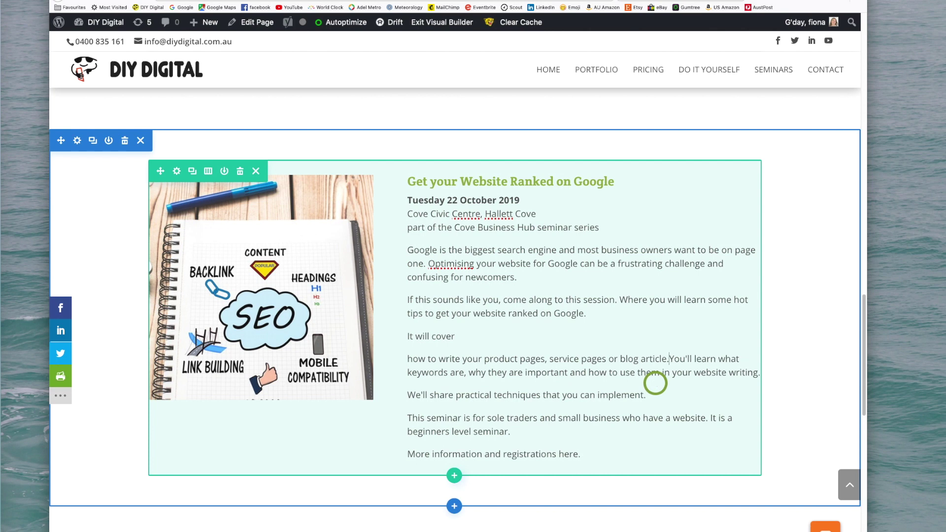
pyautogui.press('Return')
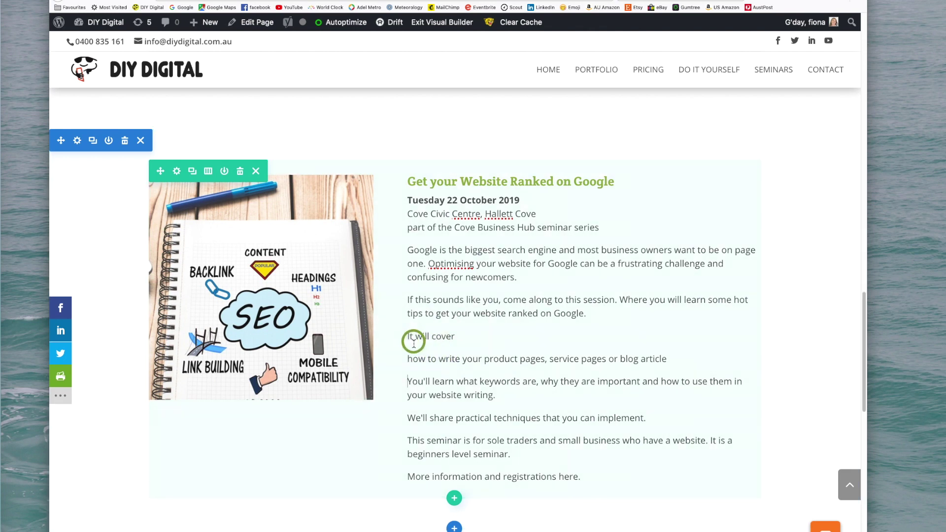
# Step: Delete "You'll learn" so the paragraph starts with "what keywords are"
pyautogui.click(427, 380)
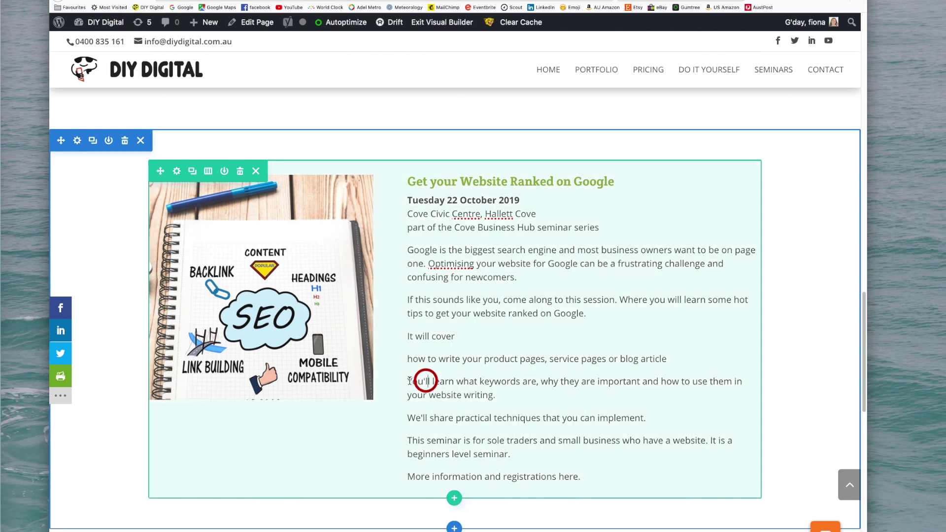
pyautogui.click(410, 381)
pyautogui.moveTo(410, 381); pyautogui.dragTo(456, 381)
pyautogui.press('BackSpace')
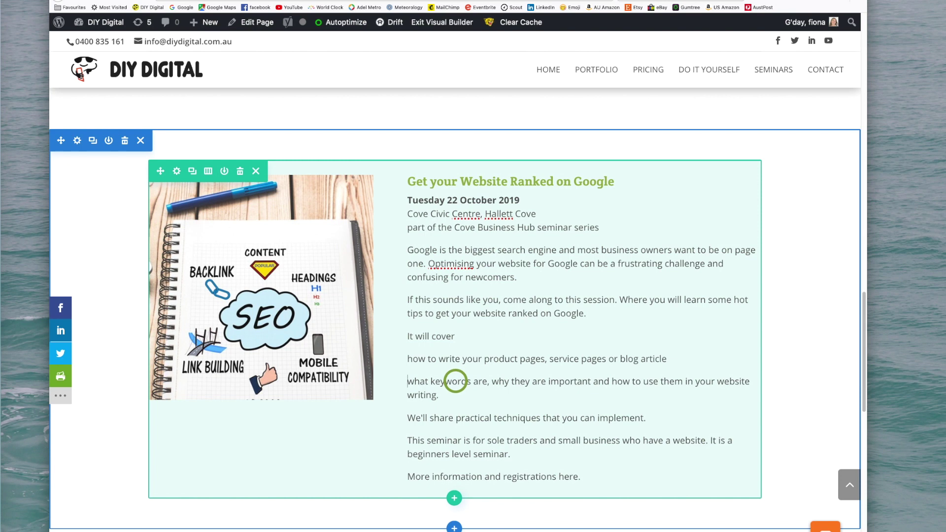
# Step: Remove the full stops after "website writing" and "you can implement", and delete "We'll share" before "practical techniques"
pyautogui.click(442, 396)
pyautogui.click(432, 420)
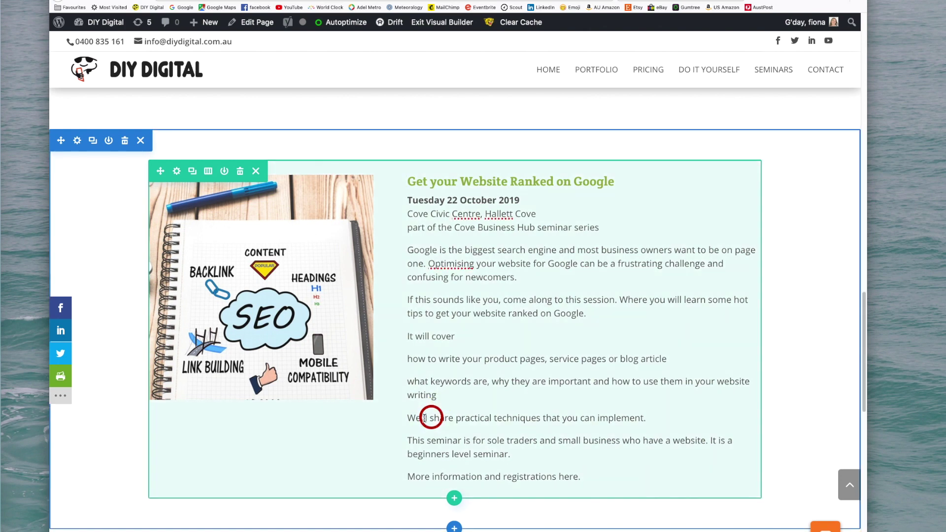
pyautogui.moveTo(408, 419); pyautogui.dragTo(456, 421)
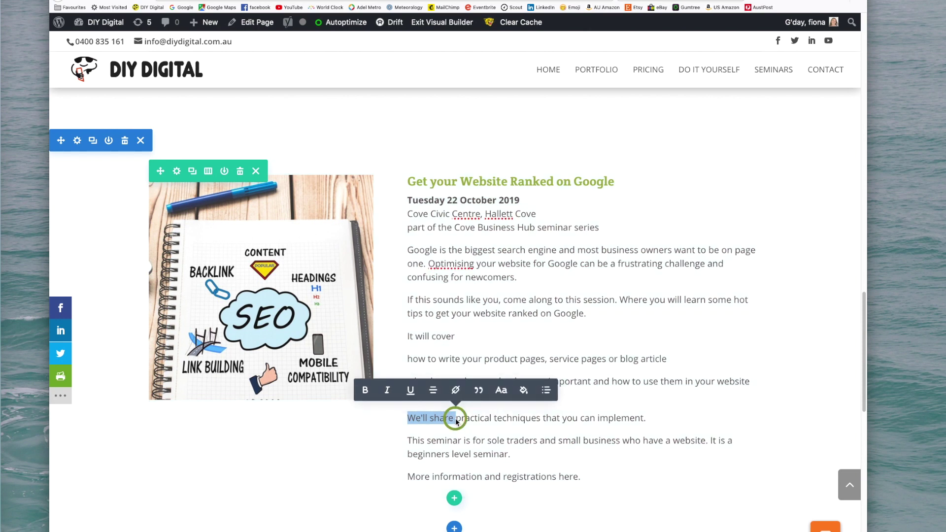
pyautogui.press('BackSpace')
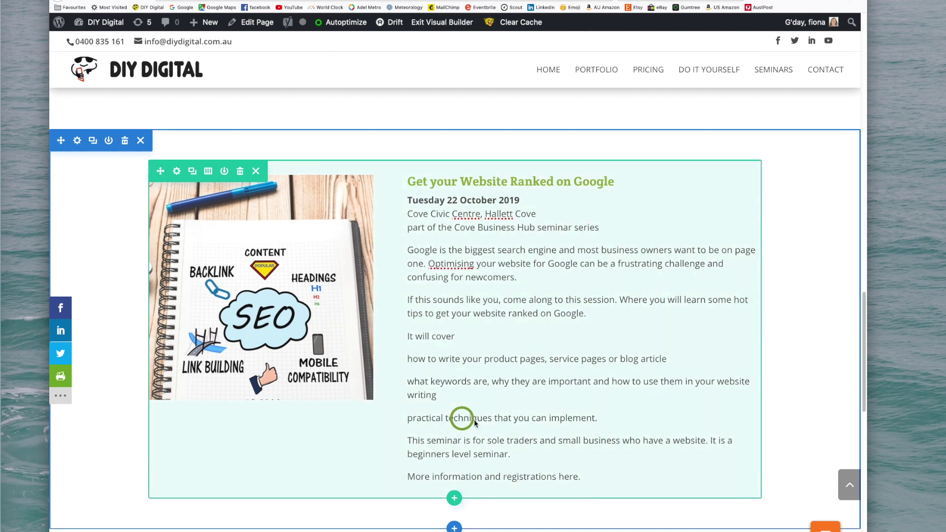
pyautogui.click(600, 419)
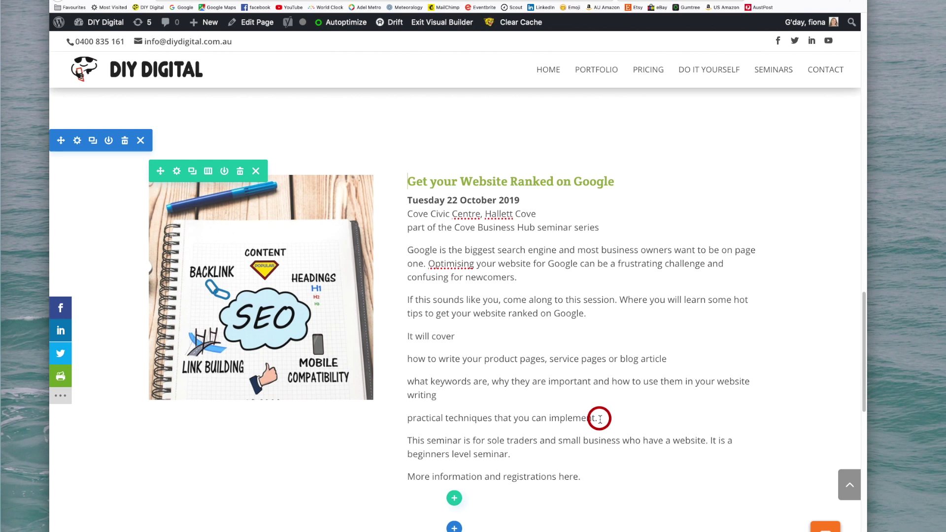
pyautogui.click(601, 419)
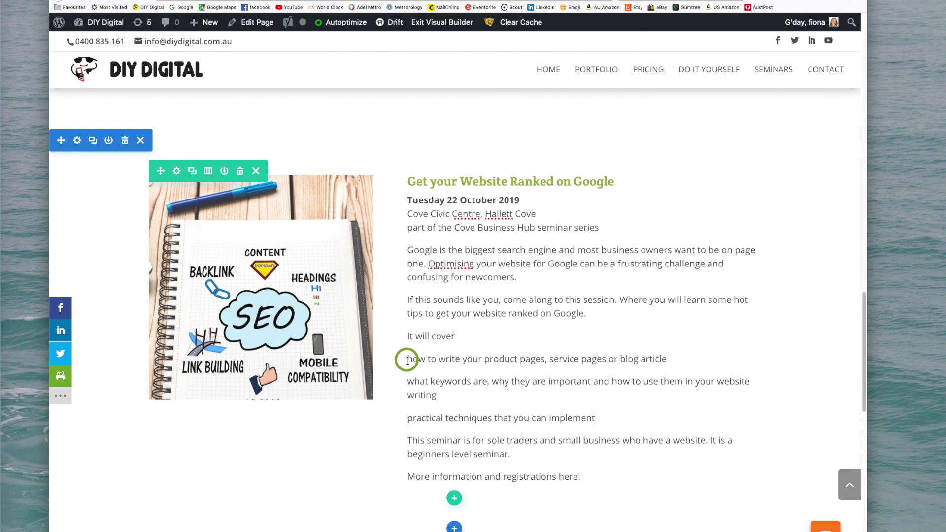
# Step: Turn the three lines from "how to write your product pages" to "practical techniques that you can implement" into a bulleted list
pyautogui.moveTo(409, 361); pyautogui.dragTo(419, 361)
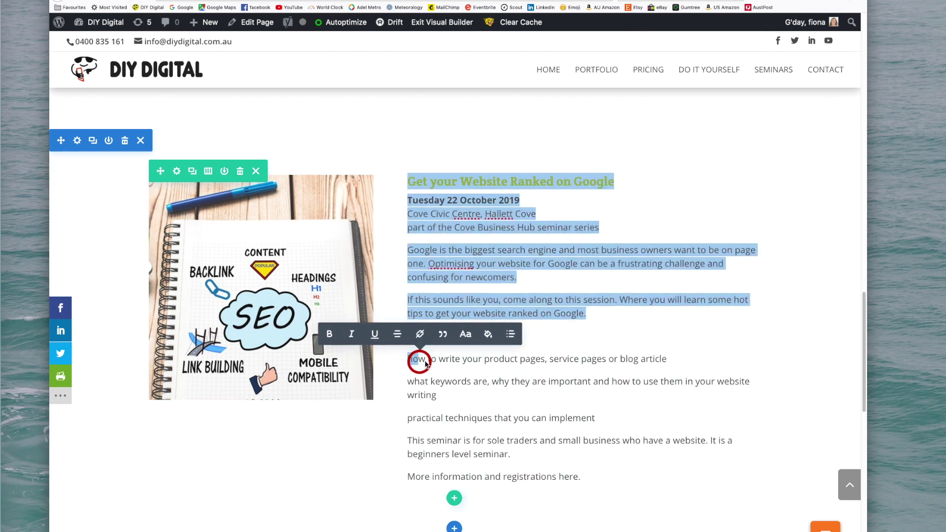
pyautogui.click(457, 366)
pyautogui.click(412, 360)
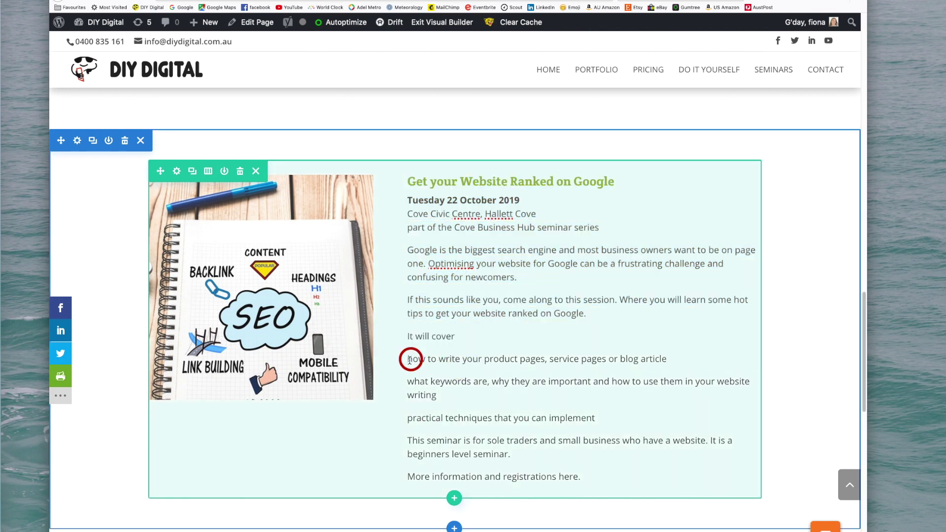
pyautogui.moveTo(410, 360); pyautogui.dragTo(596, 418)
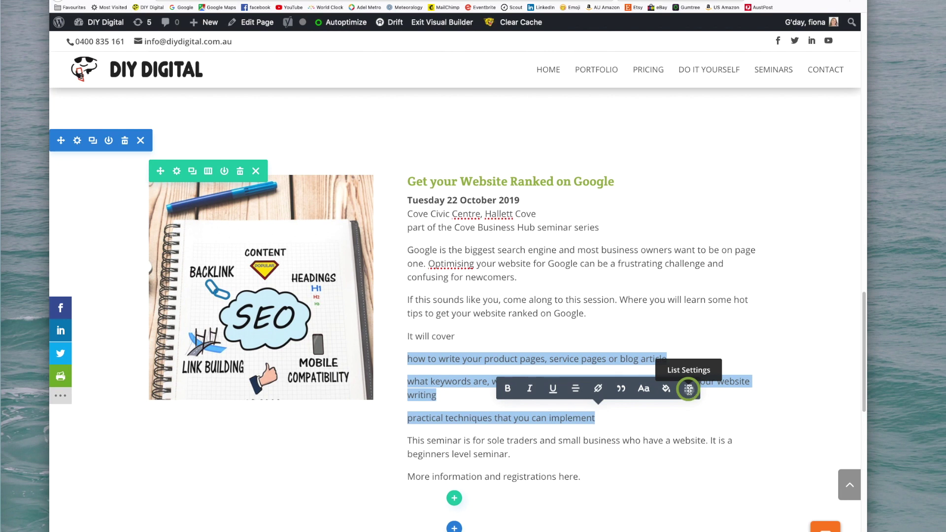
pyautogui.click(689, 390)
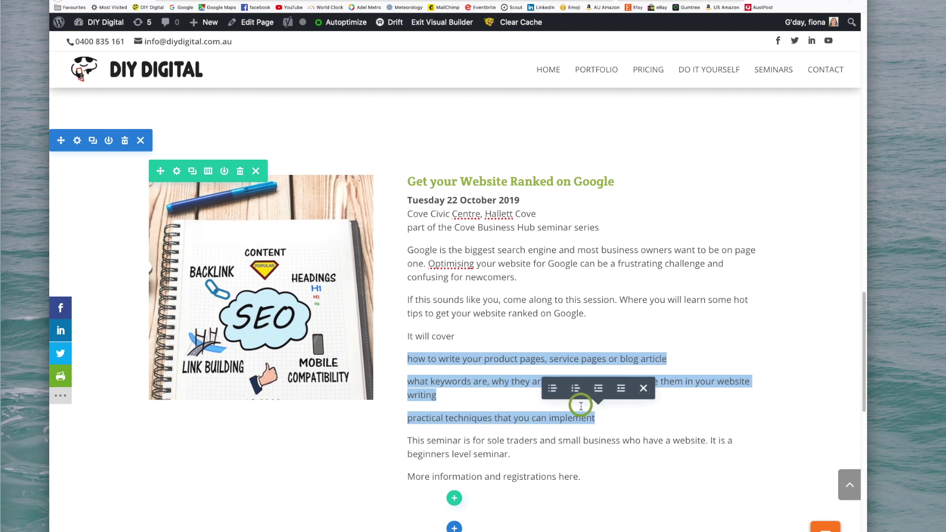
pyautogui.click(553, 389)
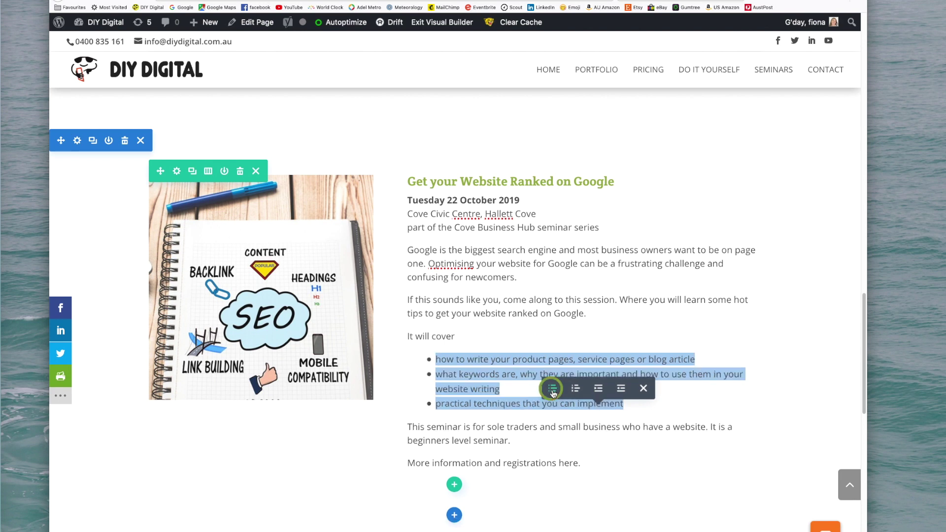
pyautogui.click(553, 348)
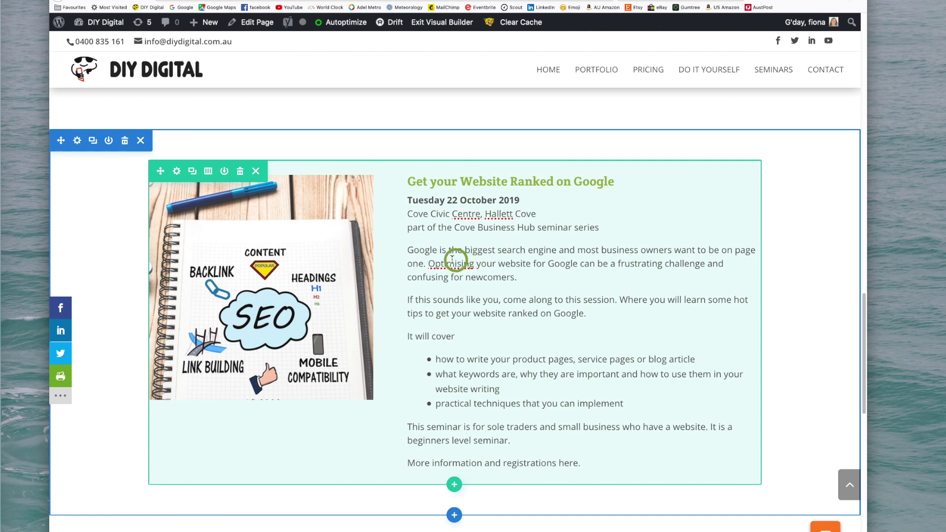
# Step: View the font, size and heading options for the whole paragraph beginning "Google is the biggest search engine", without changing any
pyautogui.moveTo(409, 251); pyautogui.dragTo(514, 276)
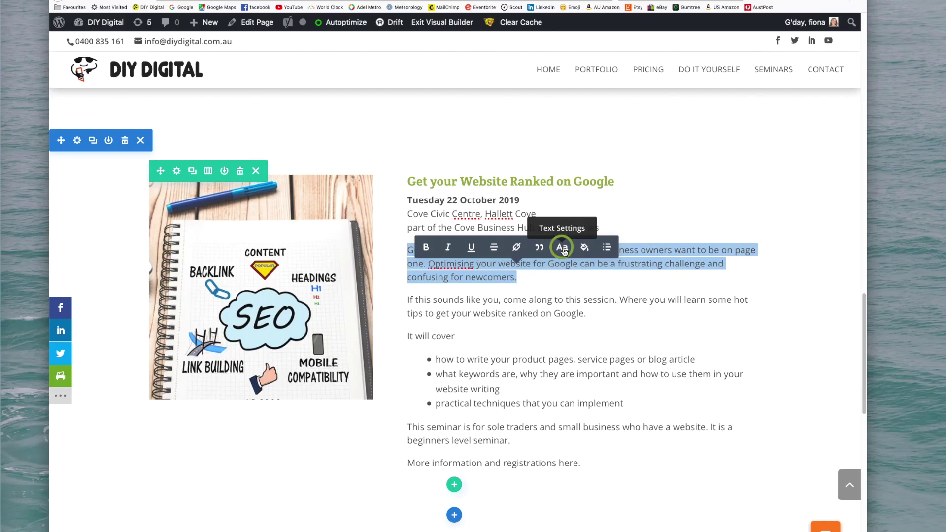
pyautogui.click(664, 266)
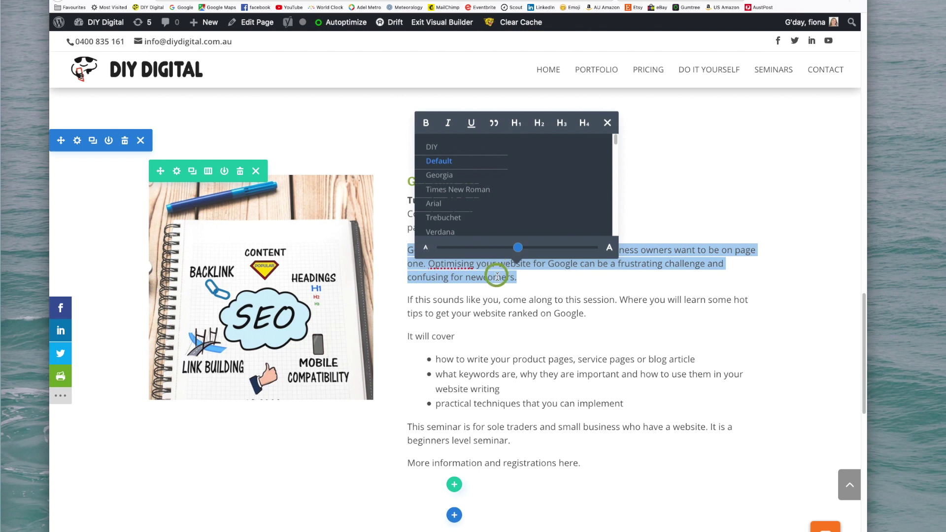
pyautogui.click(607, 123)
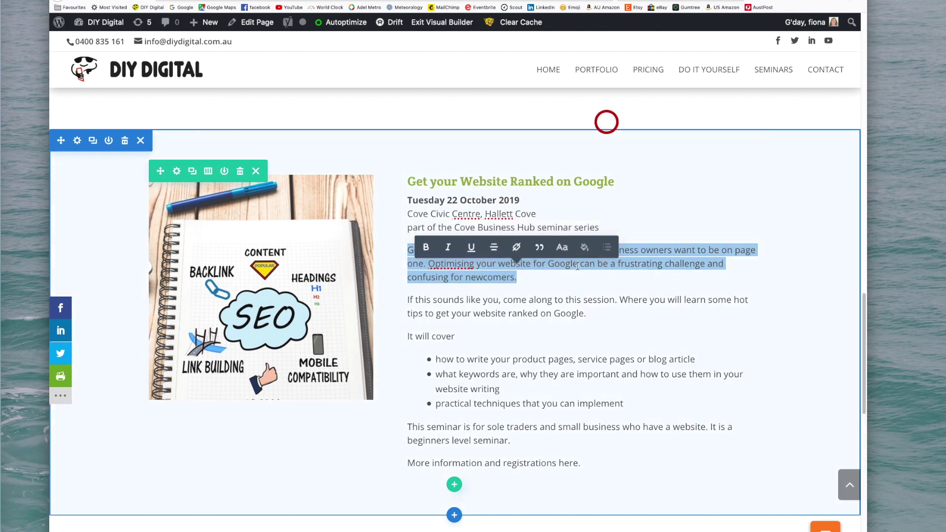
pyautogui.click(566, 280)
# Step: Check the heading level and font options of the "Get your Website Ranked on Google" heading, leaving them as they are
pyautogui.scroll(2, 412, 257)
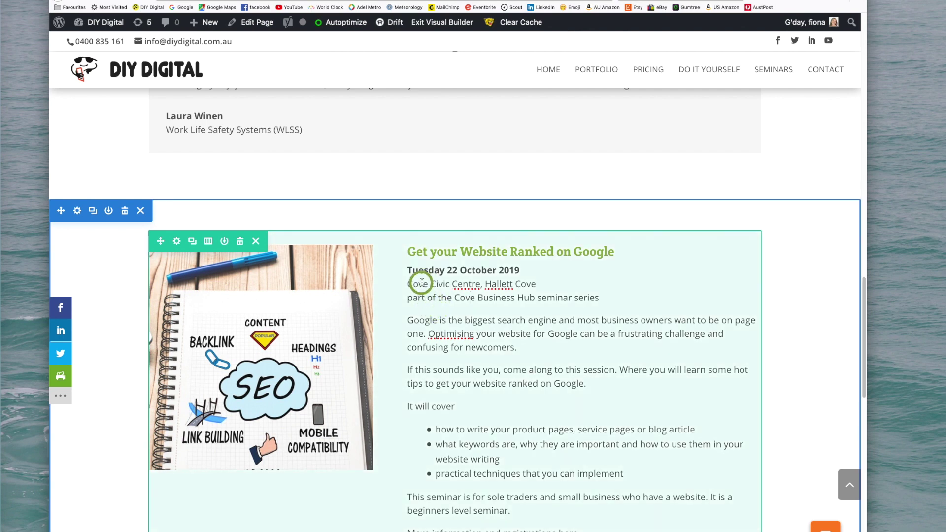
pyautogui.moveTo(409, 254); pyautogui.dragTo(615, 254)
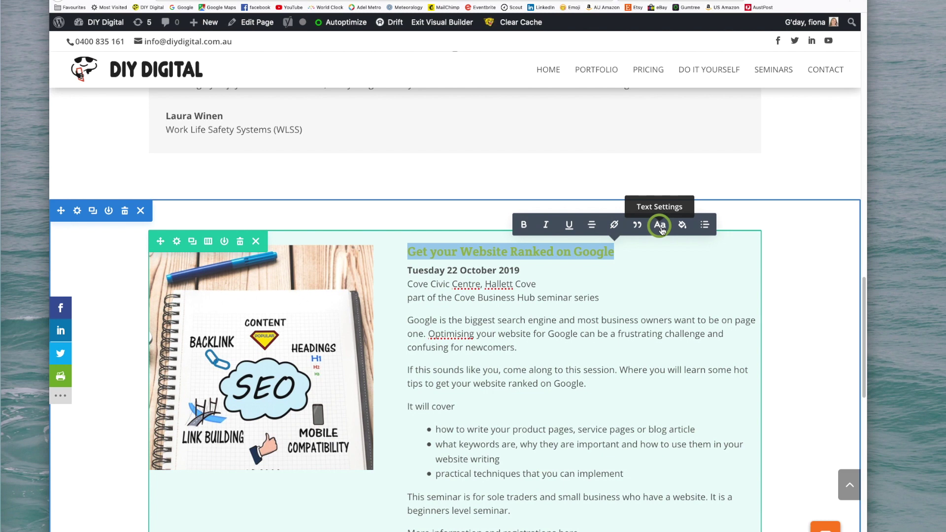
pyautogui.click(660, 226)
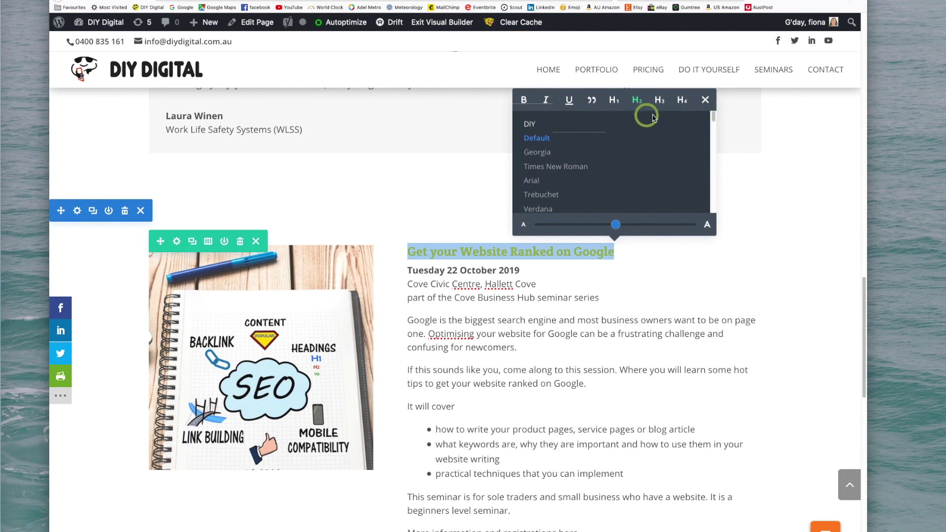
pyautogui.click(706, 99)
pyautogui.click(524, 316)
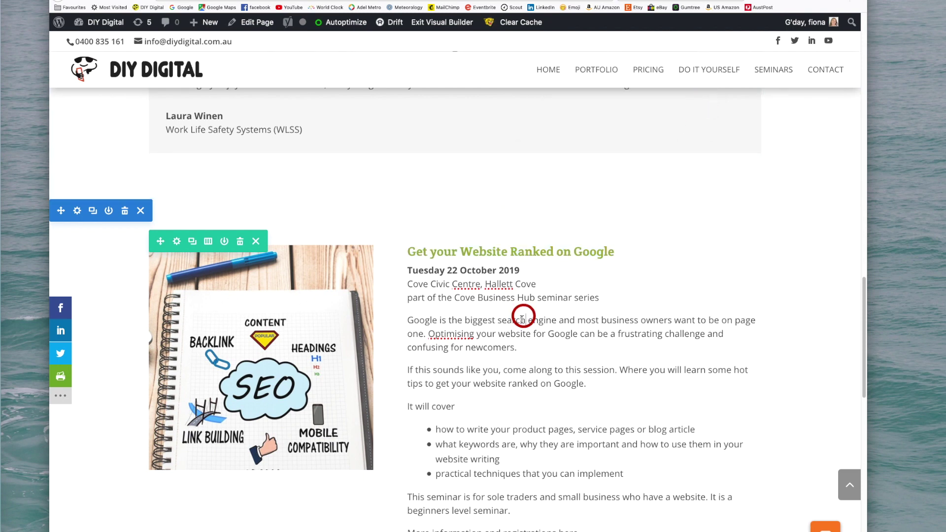
# Step: Check the heading and font options for just the phrase "Google is the biggest search engine", leaving them as they are
pyautogui.click(411, 320)
pyautogui.moveTo(410, 321); pyautogui.dragTo(560, 324)
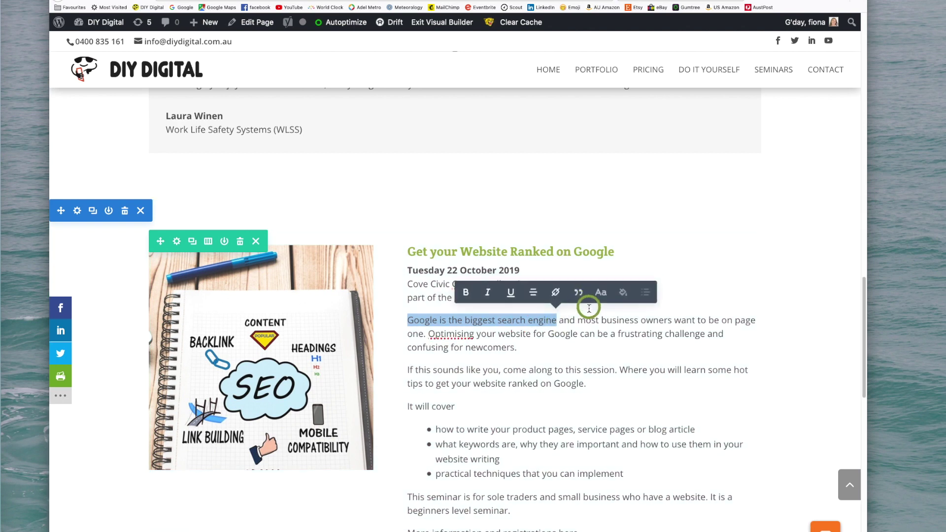
pyautogui.click(601, 295)
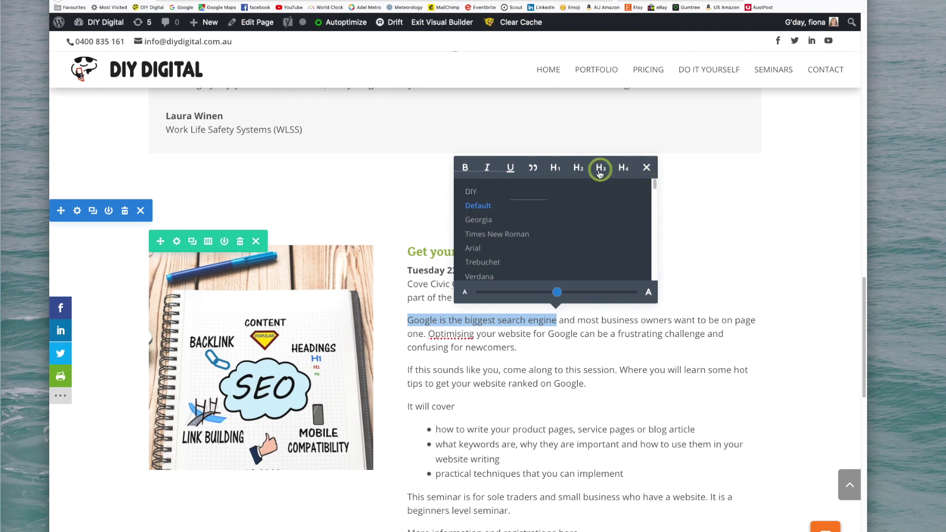
pyautogui.click(647, 167)
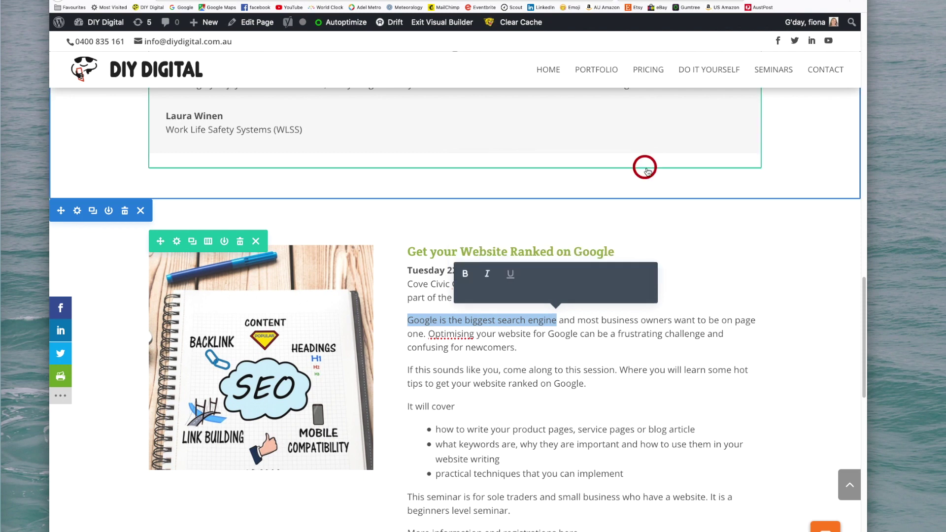
pyautogui.click(597, 323)
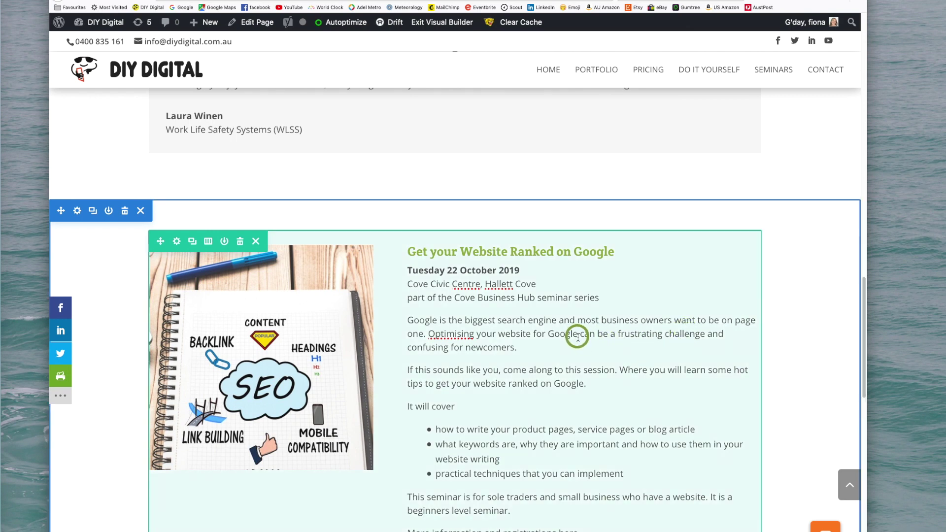
# Step: Select the line "More information and registrations here." and open the link address entry for it
pyautogui.scroll(-2, 578, 337)
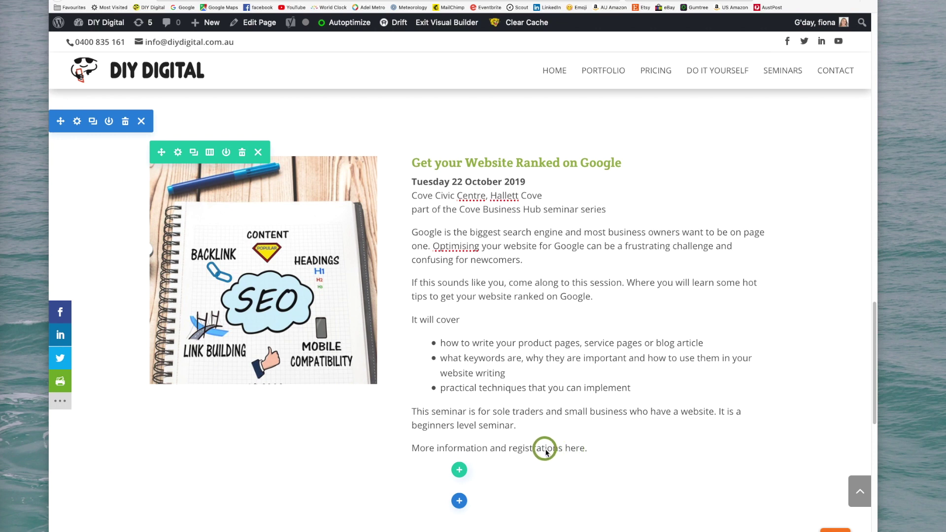
pyautogui.click(472, 449)
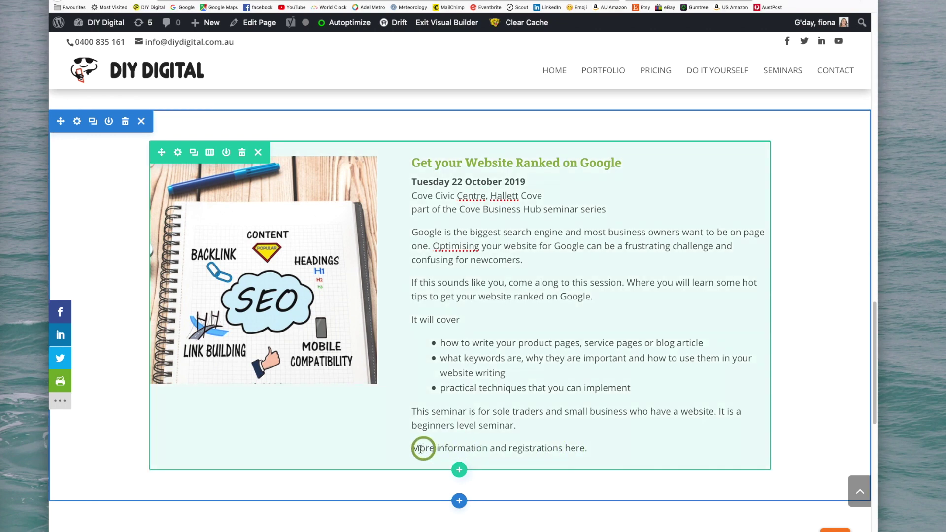
pyautogui.moveTo(413, 449); pyautogui.dragTo(589, 451)
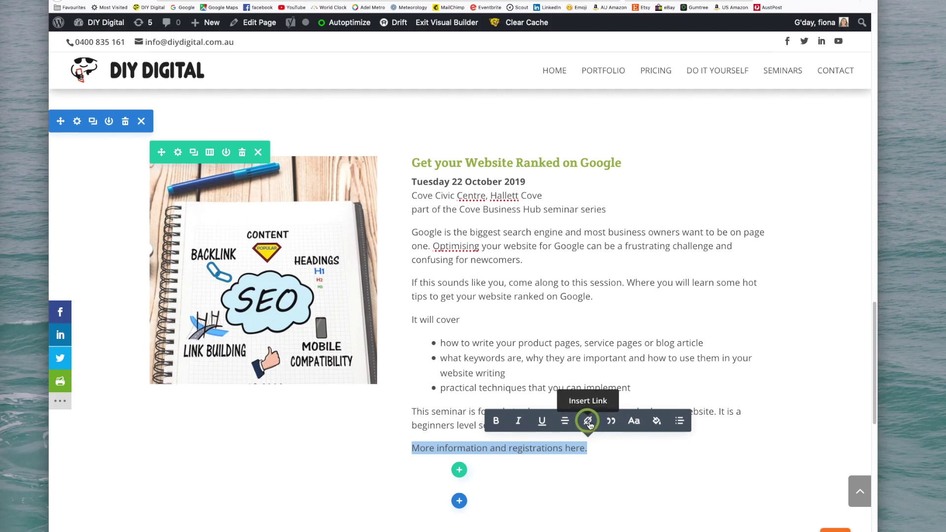
pyautogui.click(589, 422)
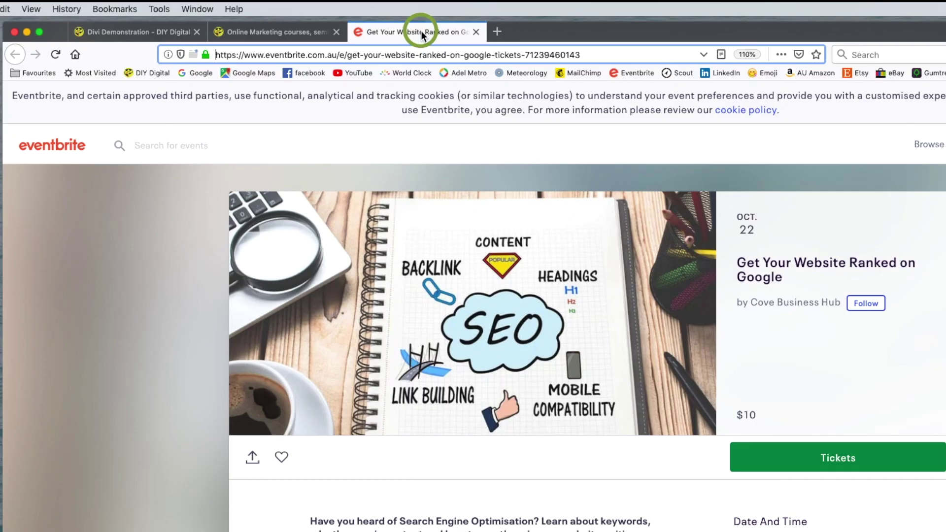
# Step: Switch to the Eventbrite page for "Get Your Website Ranked on Google" and copy its full web address
pyautogui.click(423, 30)
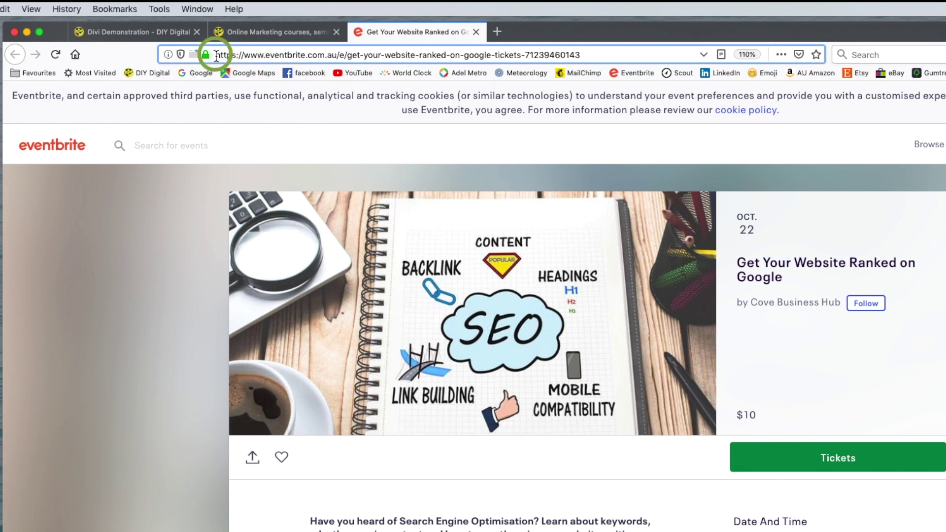
pyautogui.moveTo(215, 55); pyautogui.dragTo(586, 55)
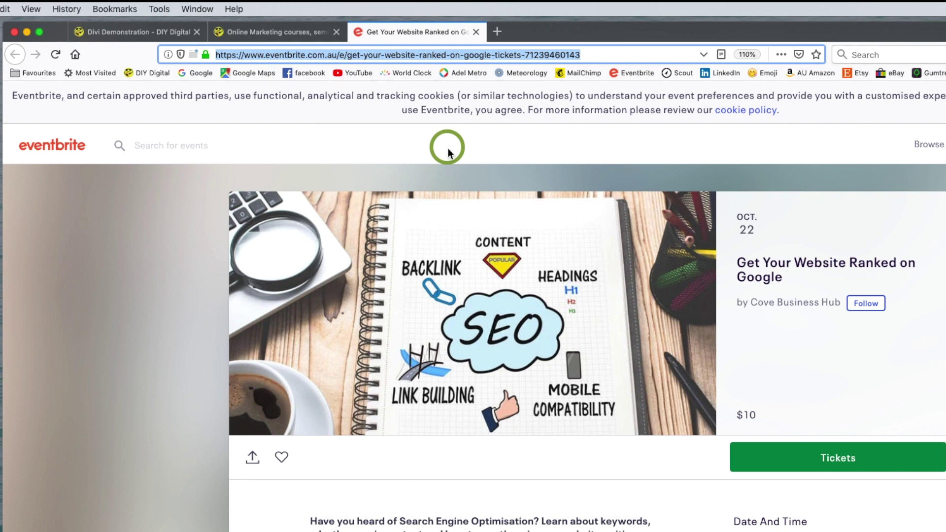
pyautogui.click(391, 56)
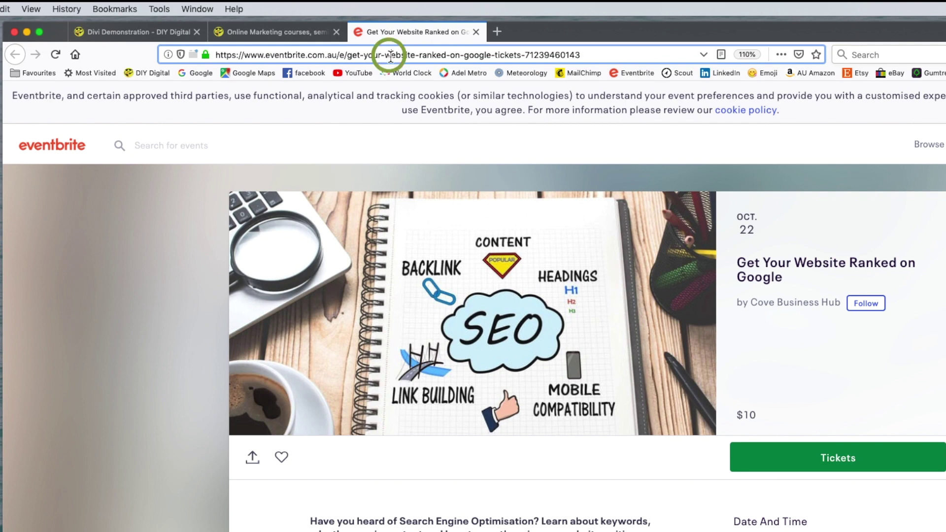
pyautogui.tripleClick(390, 55)
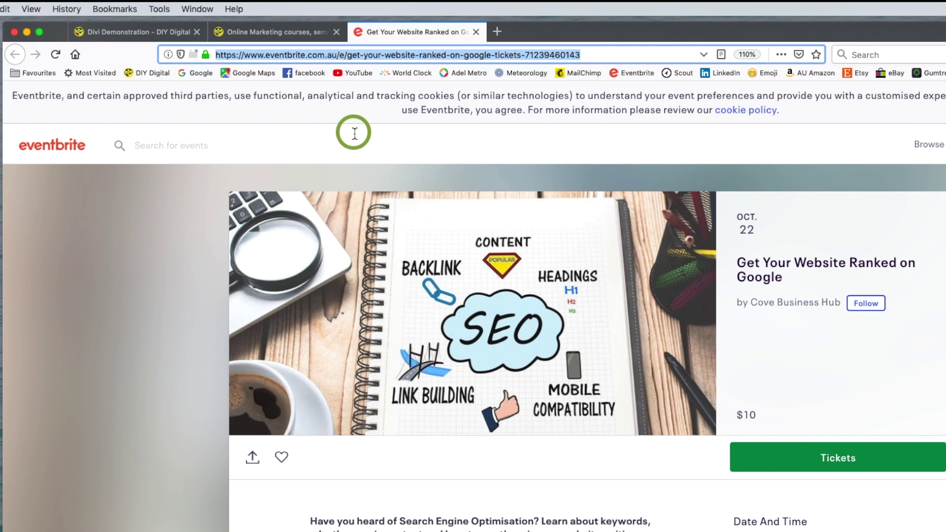
# Step: Return to the Divi Demonstration page and link "More information and registrations here." to the copied Eventbrite address
pyautogui.click(136, 36)
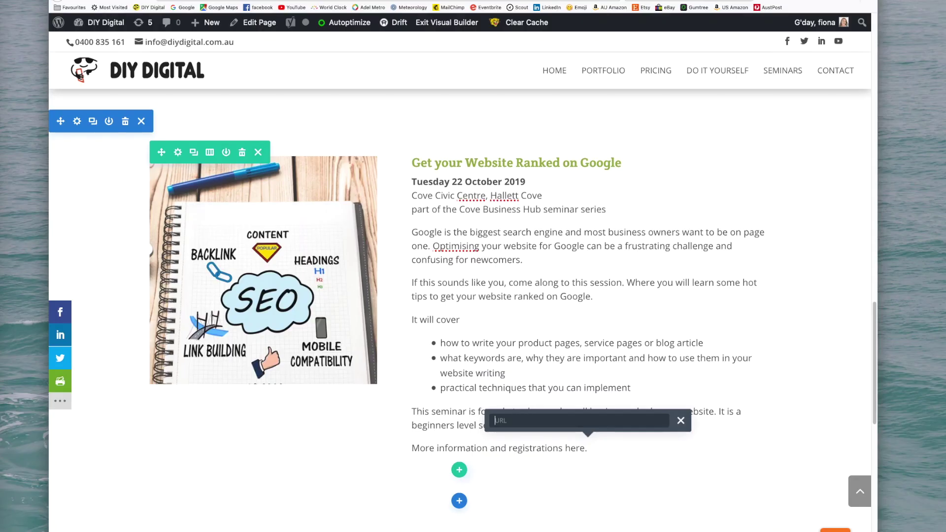
pyautogui.click(498, 423)
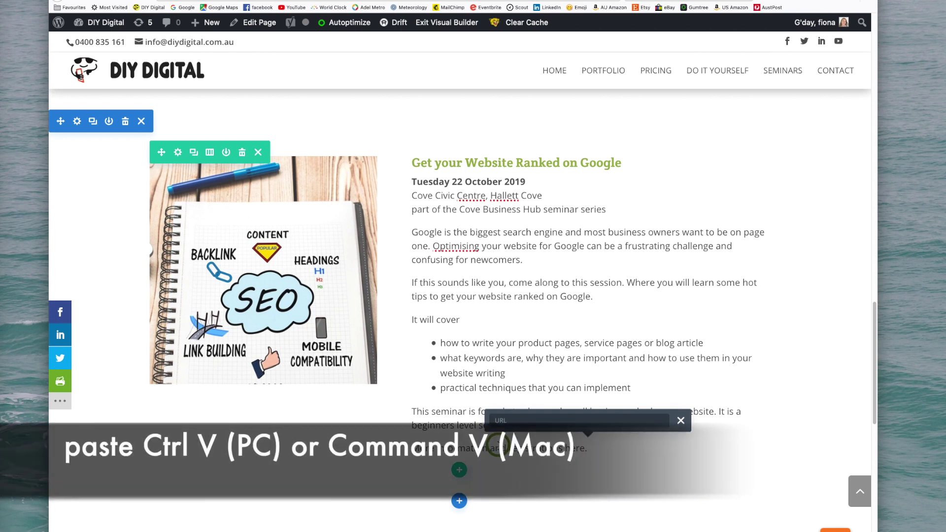
pyautogui.press('super+v')
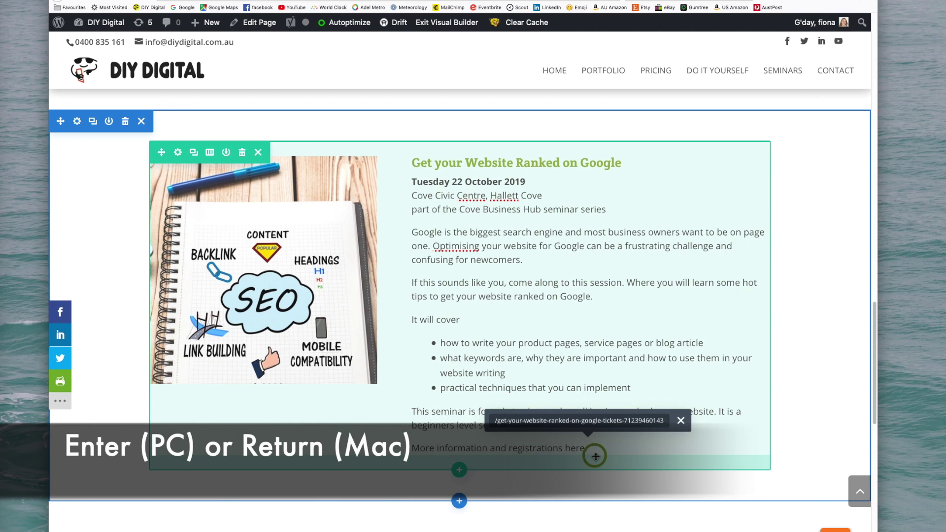
pyautogui.press('Return')
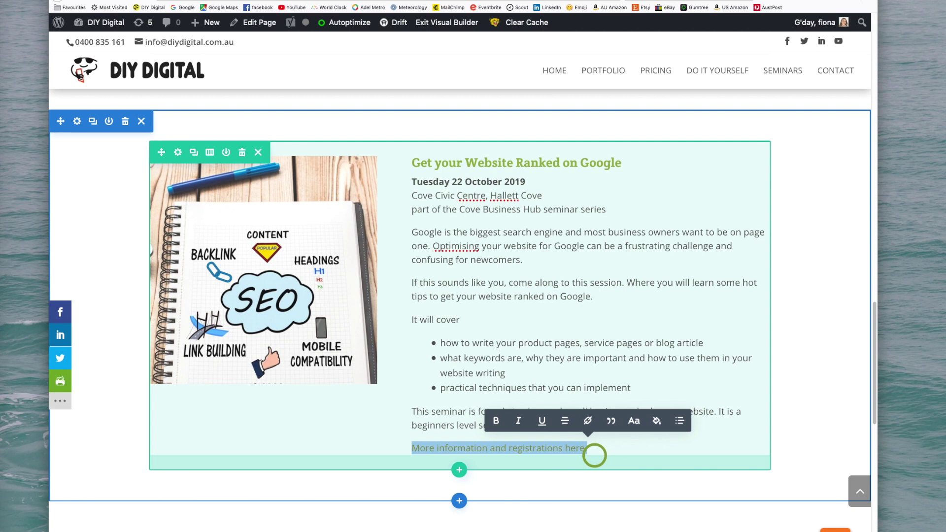
pyautogui.click(606, 449)
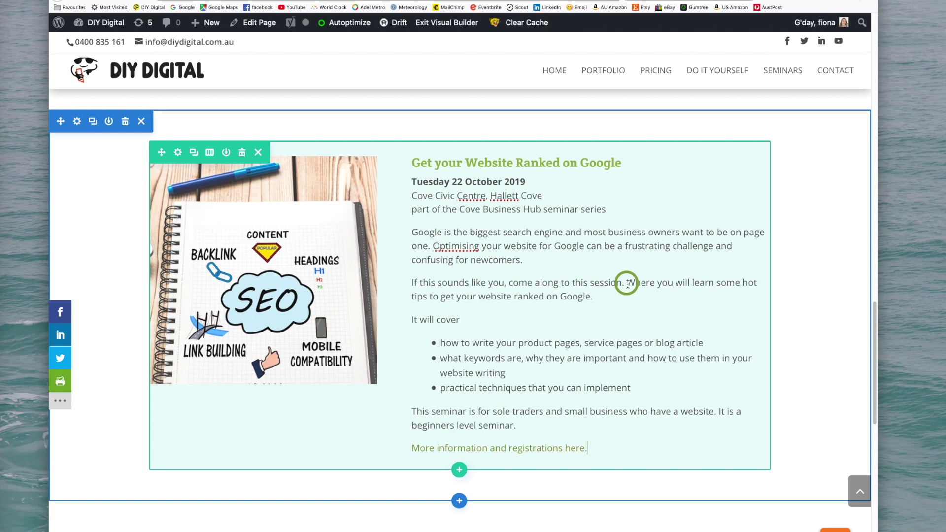
# Step: Check the inline formatting options for the "Where you will learn" sentence, the date line and the bulleted list, then leave inline editing
pyautogui.moveTo(627, 282); pyautogui.dragTo(633, 294)
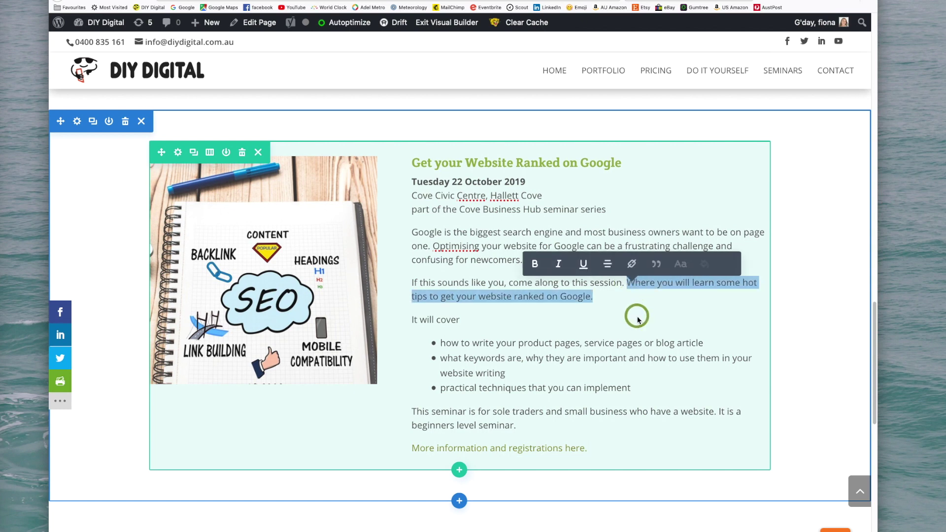
pyautogui.click(629, 287)
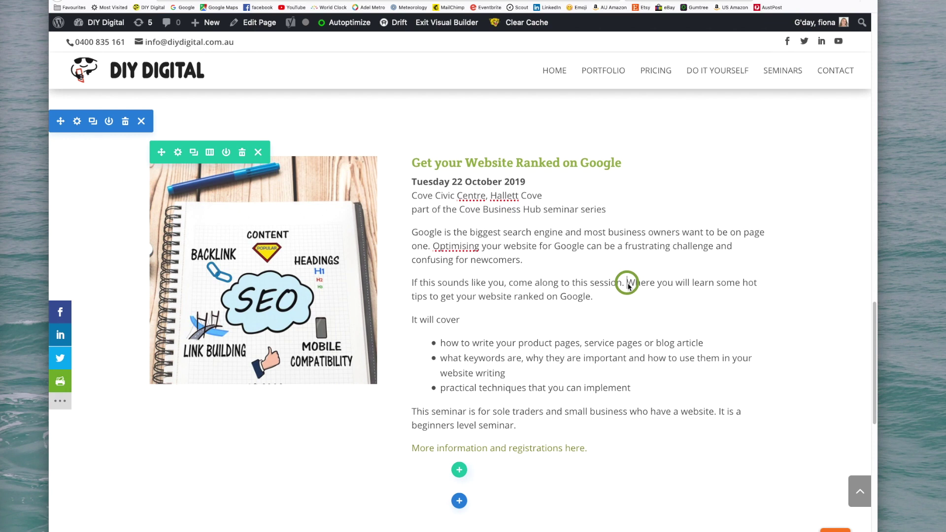
pyautogui.moveTo(414, 182); pyautogui.dragTo(527, 184)
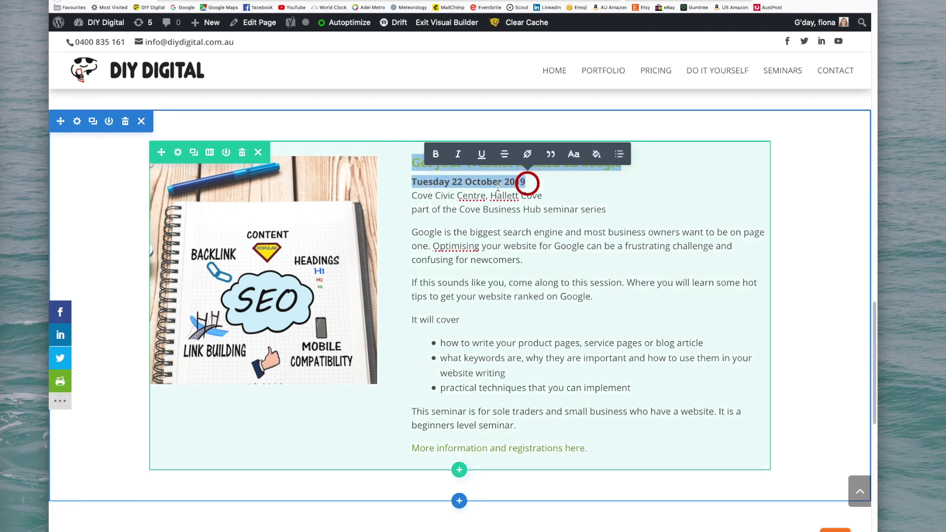
pyautogui.click(436, 155)
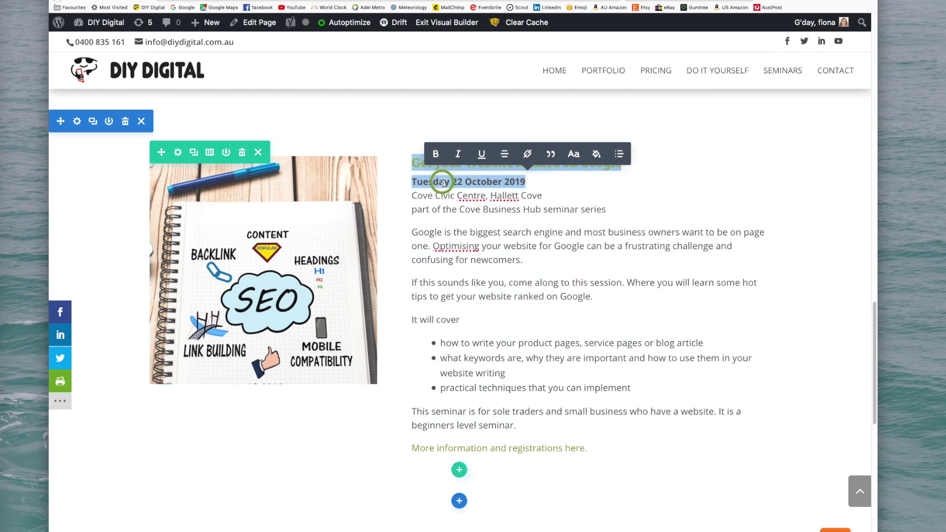
pyautogui.click(440, 182)
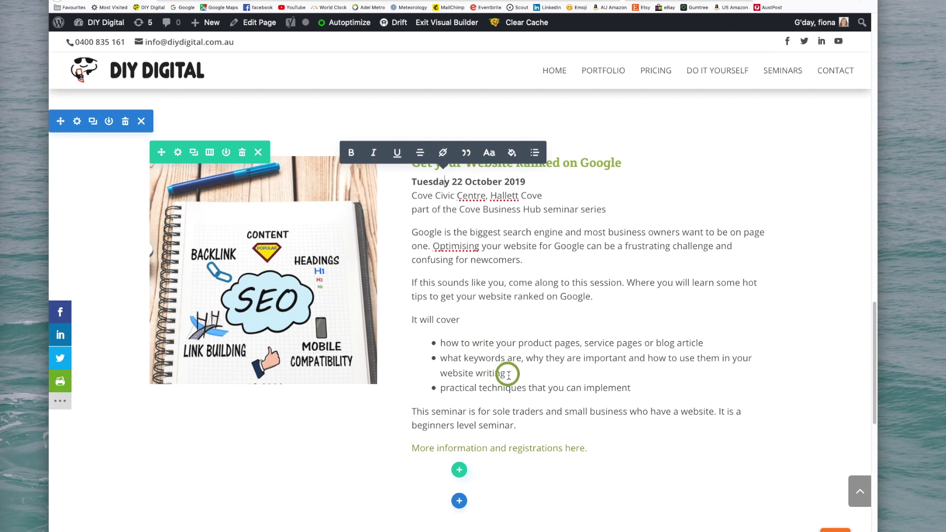
pyautogui.click(443, 344)
pyautogui.moveTo(443, 345); pyautogui.dragTo(633, 390)
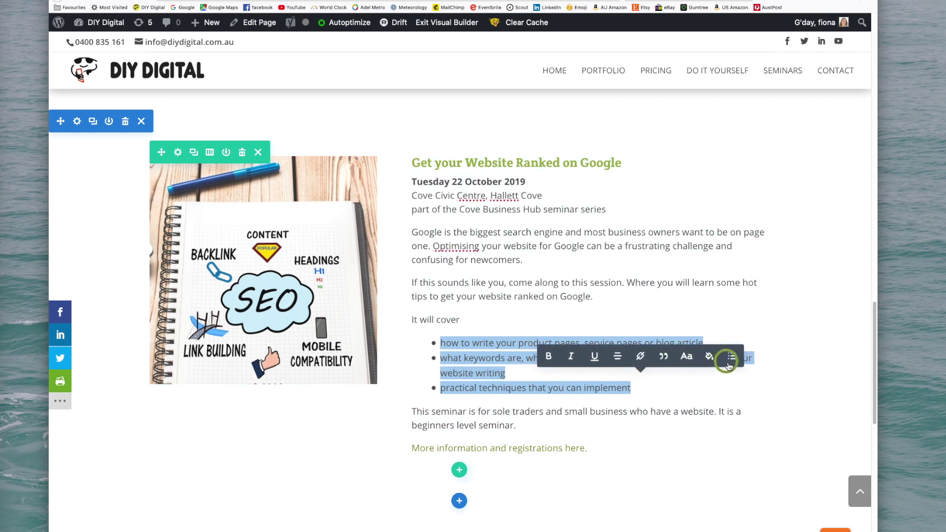
pyautogui.click(496, 344)
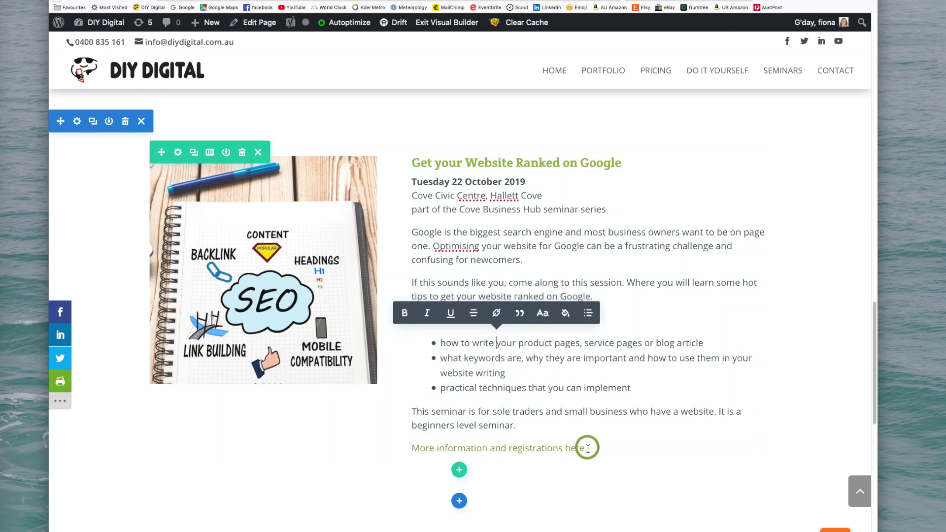
pyautogui.click(303, 125)
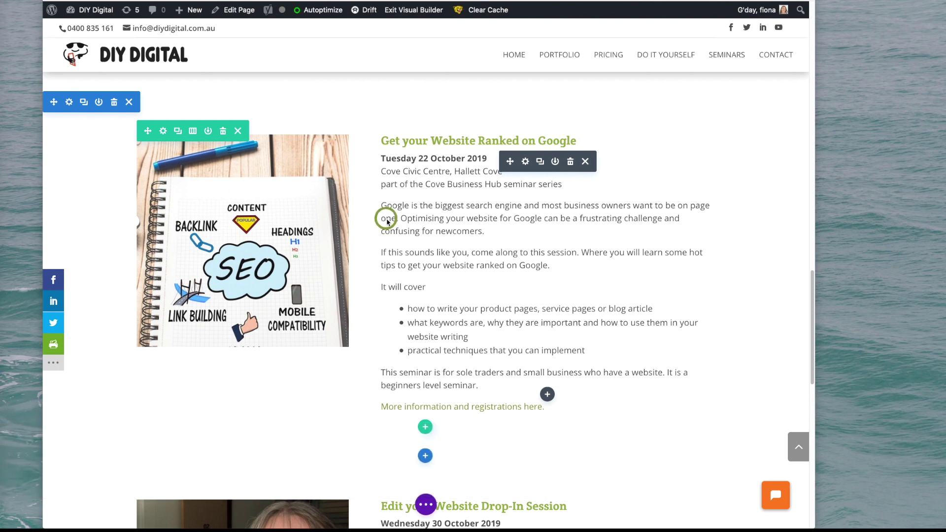
# Step: Save the page from the visual builder's page options
pyautogui.click(426, 505)
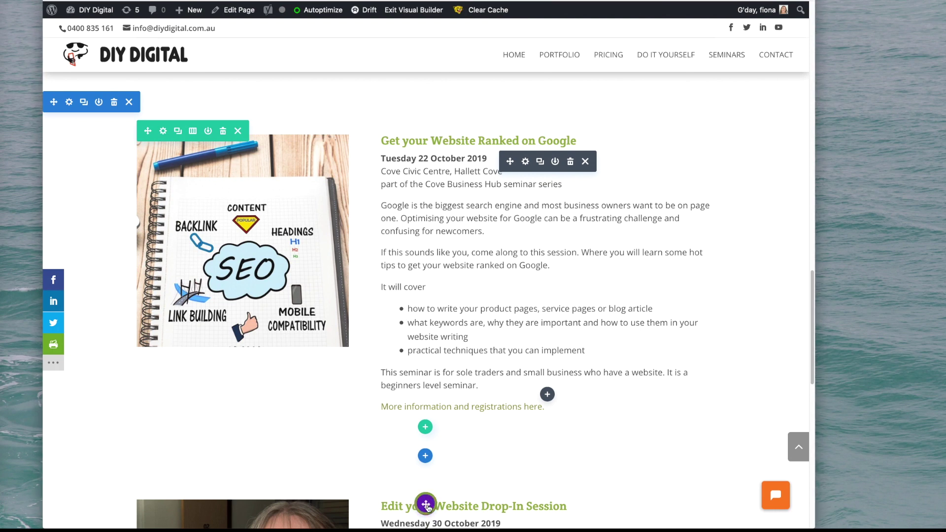
pyautogui.click(427, 505)
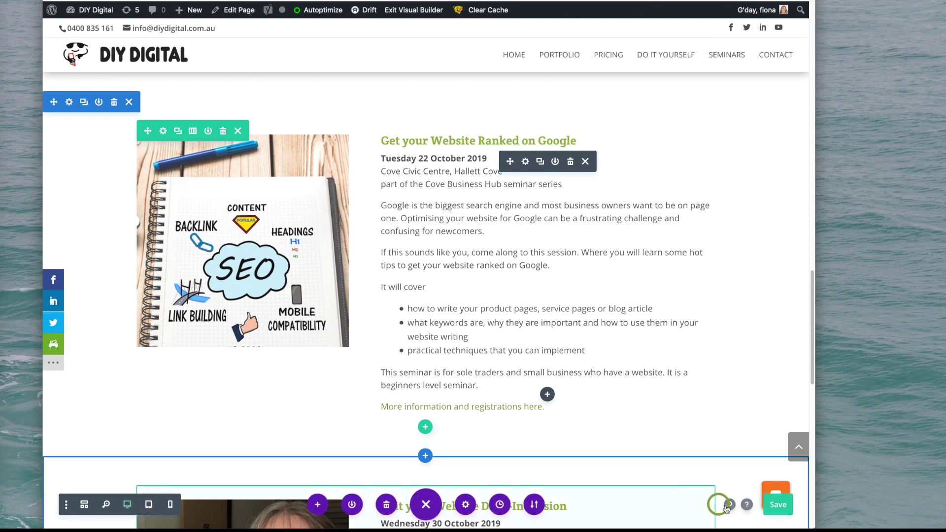
pyautogui.click(778, 506)
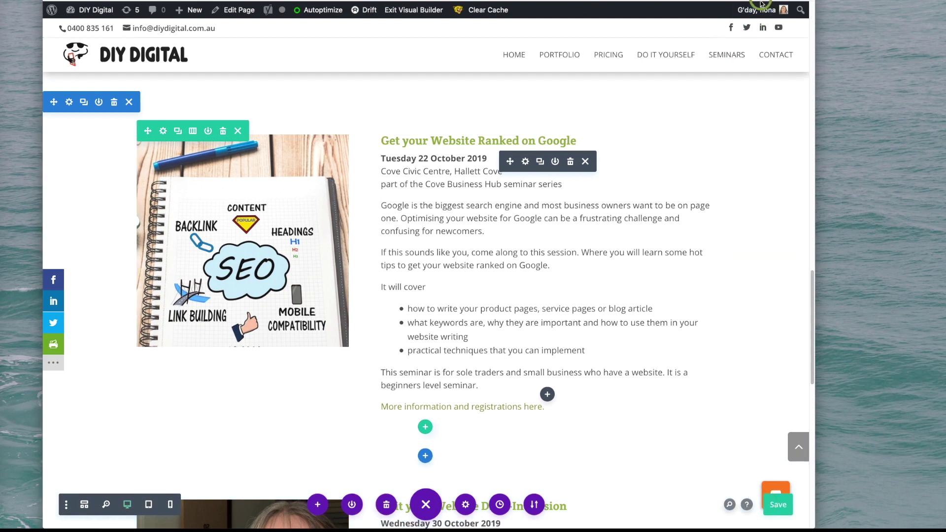
# Step: Open the seminar text module's settings, inspect the h2 tag in the HTML source, and switch the content editor to visual mode
pyautogui.moveTo(756, 15)
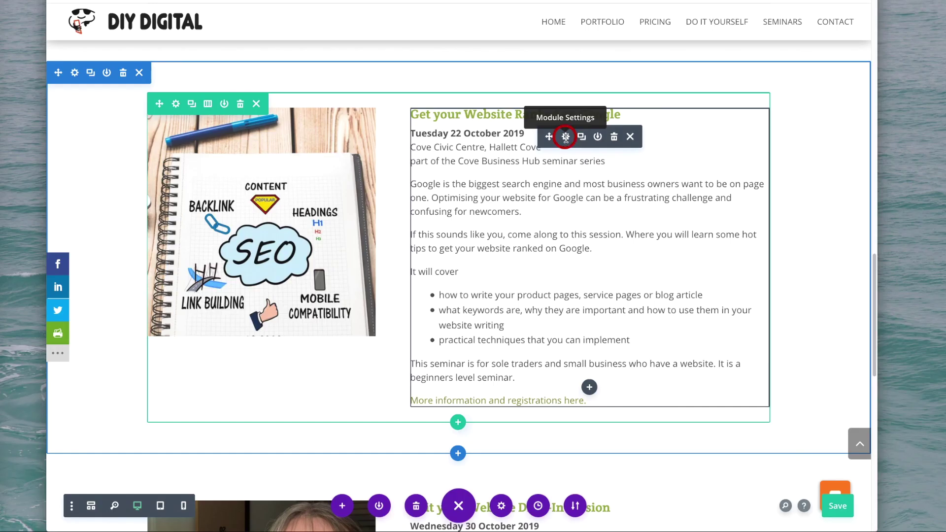
pyautogui.click(566, 137)
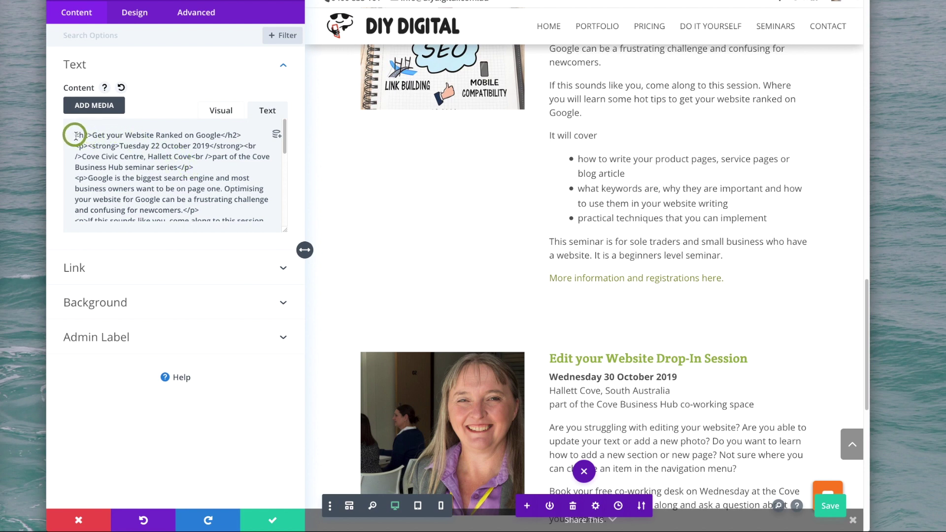
pyautogui.moveTo(75, 136); pyautogui.dragTo(92, 138)
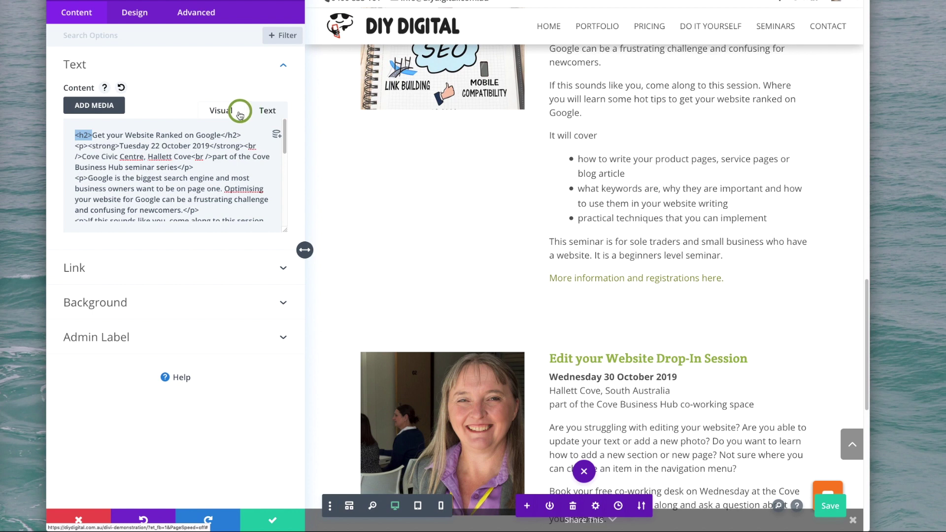
pyautogui.click(220, 112)
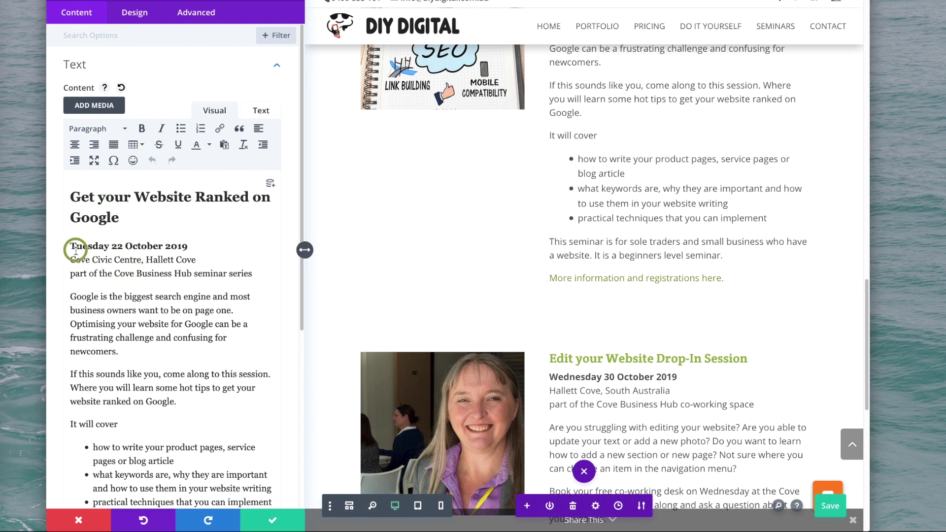
# Step: Remove the bold formatting from "Tuesday 22 October 2019" and apply it again
pyautogui.moveTo(72, 247); pyautogui.dragTo(192, 250)
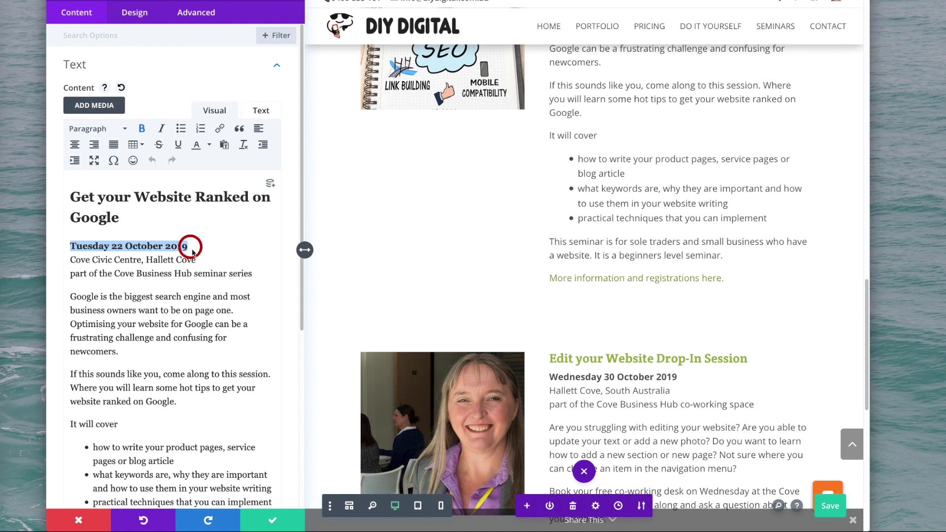
pyautogui.click(142, 129)
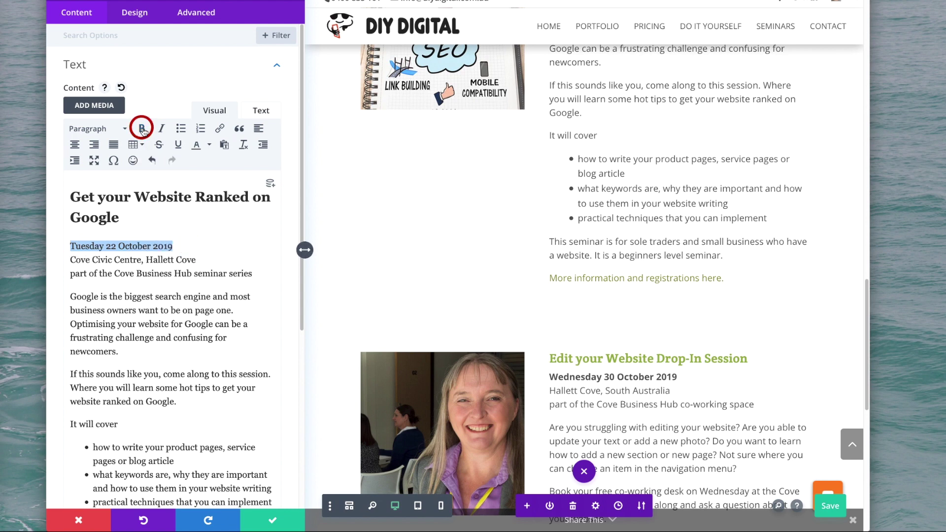
pyautogui.click(142, 129)
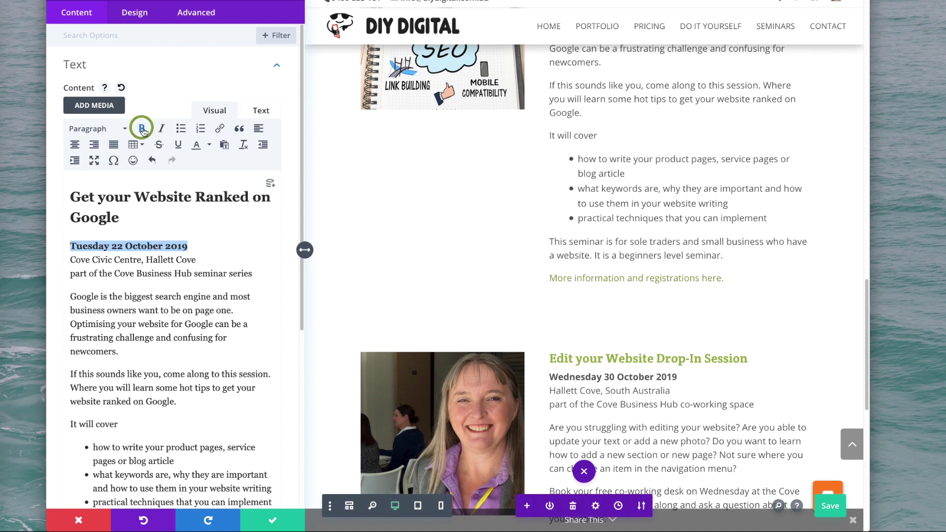
pyautogui.click(179, 319)
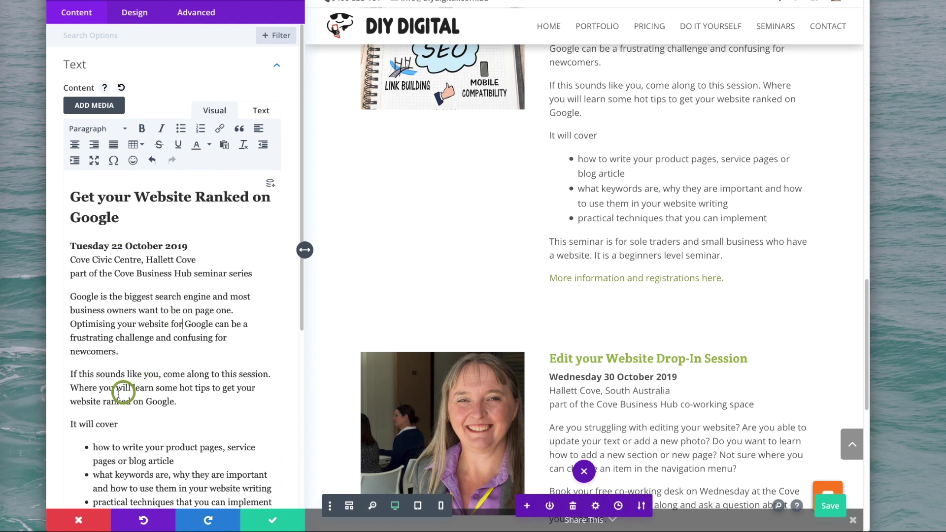
# Step: Replace the sentence starting "Where you will learn some hot tips" with "Add some more text here as well."
pyautogui.moveTo(72, 389); pyautogui.dragTo(179, 402)
pyautogui.press('BackSpace')
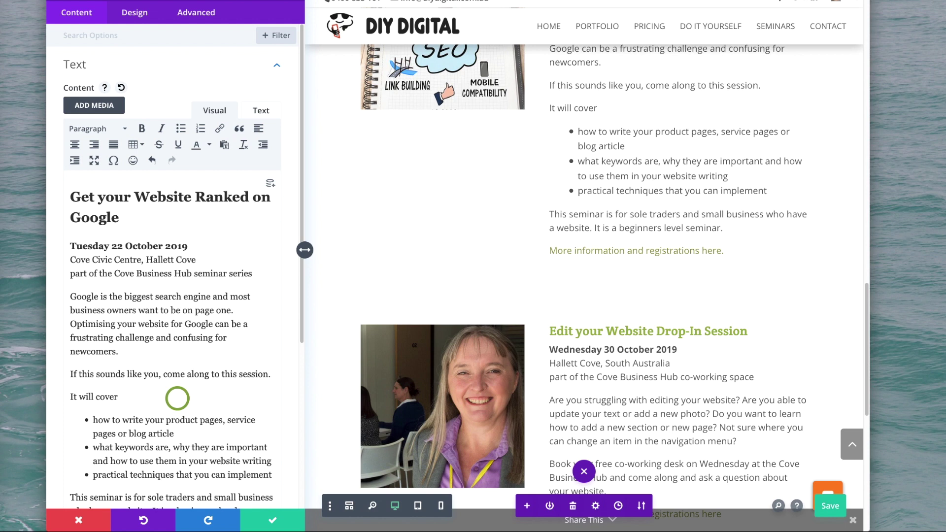
pyautogui.write('Add some more text here as well.')
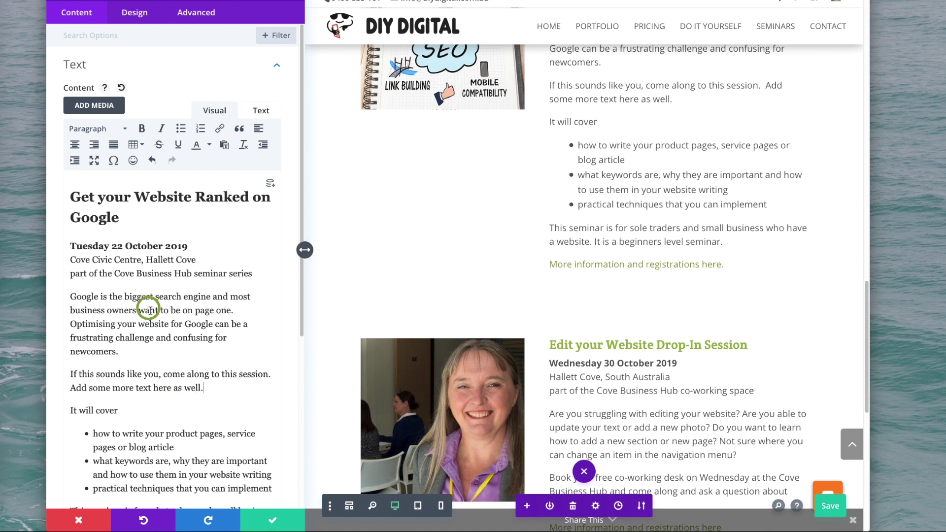
# Step: Remove the bullets from the three items under "It will cover" and turn them back into a bulleted list
pyautogui.scroll(-1, 154, 313)
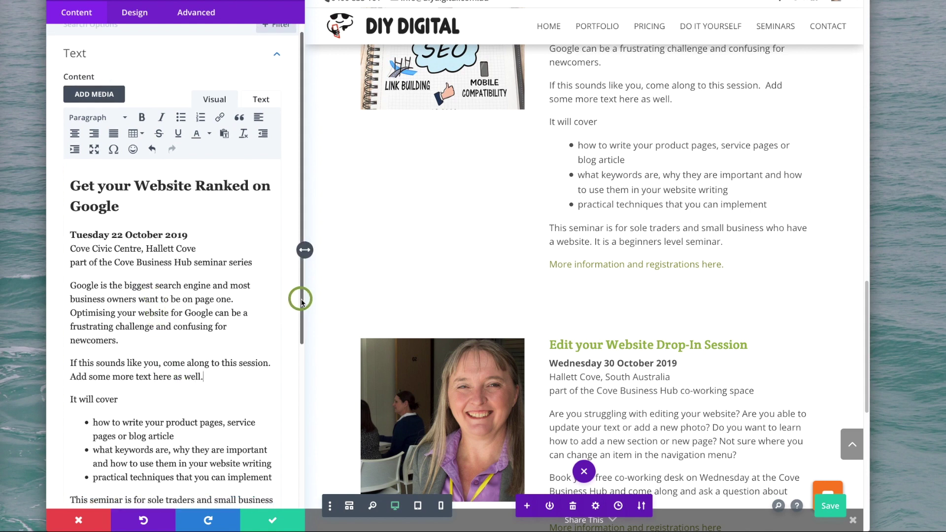
pyautogui.scroll(-3, 300, 300)
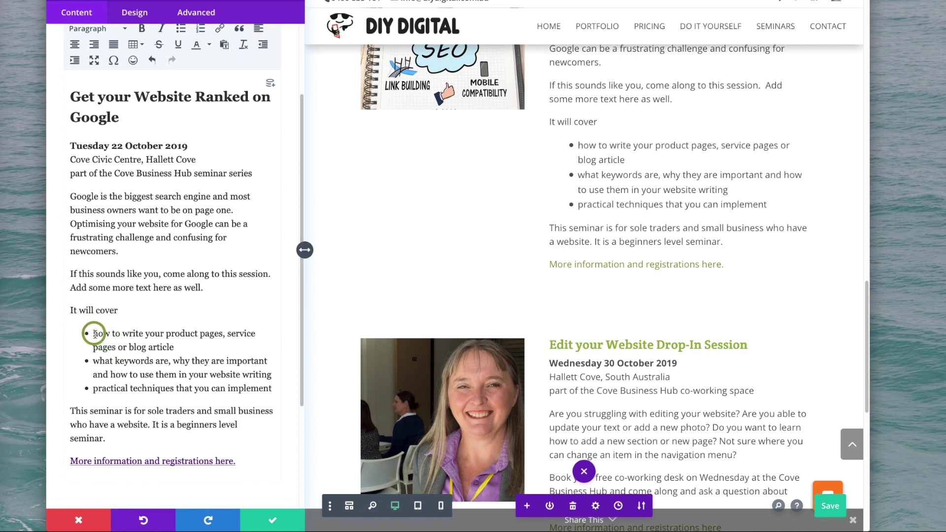
pyautogui.moveTo(94, 334); pyautogui.dragTo(277, 389)
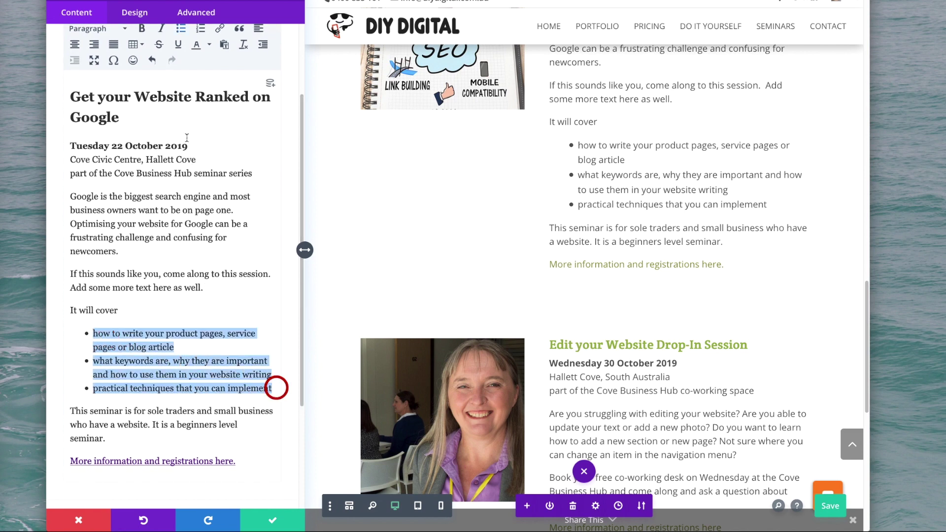
pyautogui.moveTo(301, 199); pyautogui.dragTo(301, 176)
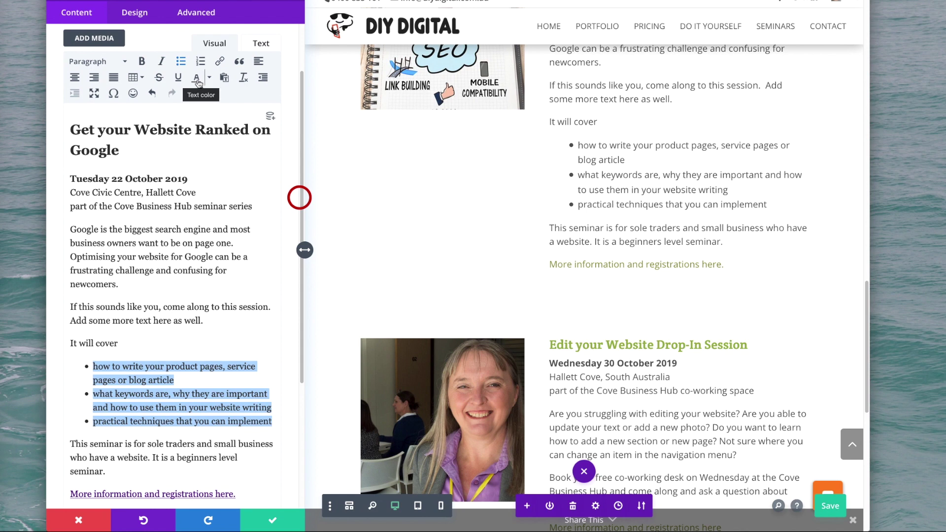
pyautogui.click(180, 61)
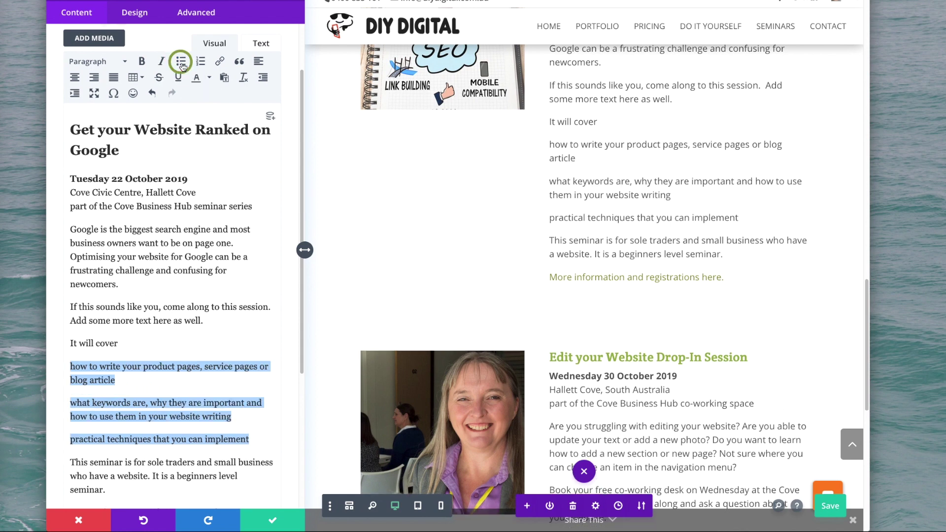
pyautogui.click(181, 62)
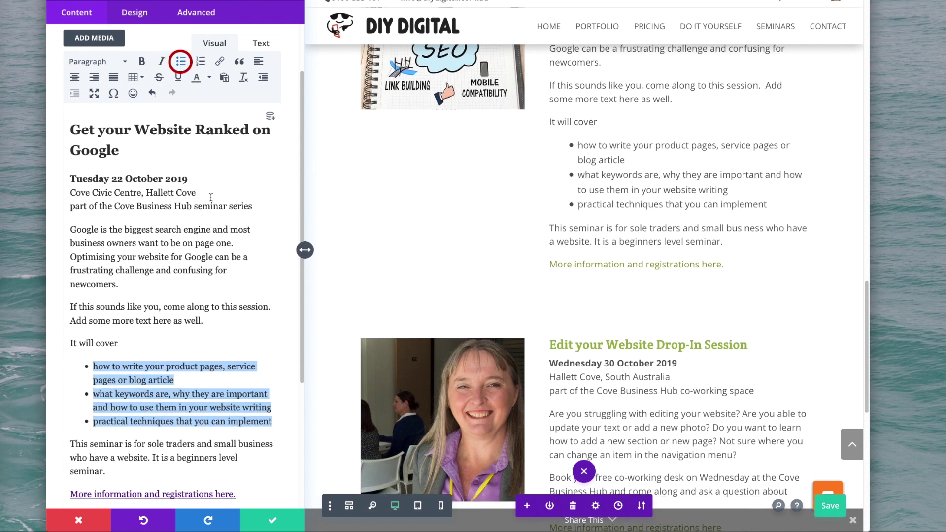
# Step: Accept the changes to the seminar text module and save the page
pyautogui.moveTo(302, 211); pyautogui.dragTo(295, 188)
pyautogui.click(220, 92)
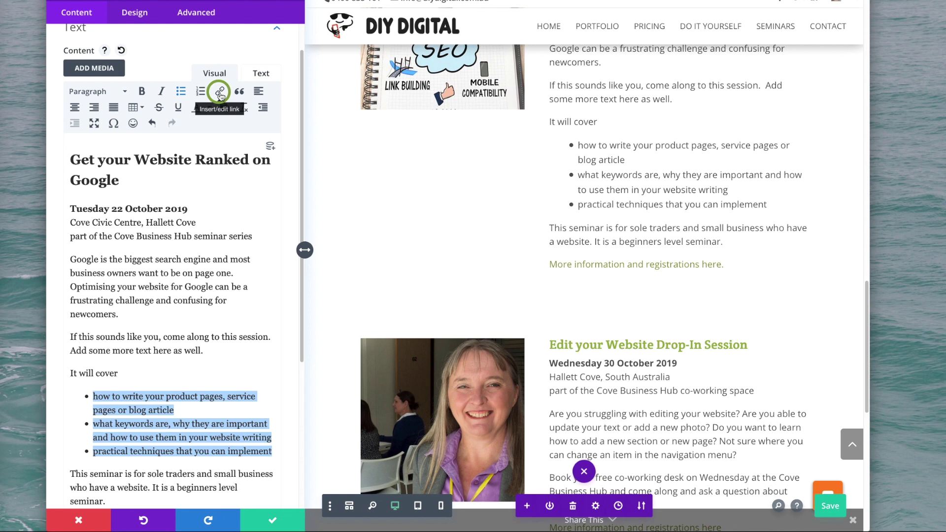
pyautogui.click(301, 167)
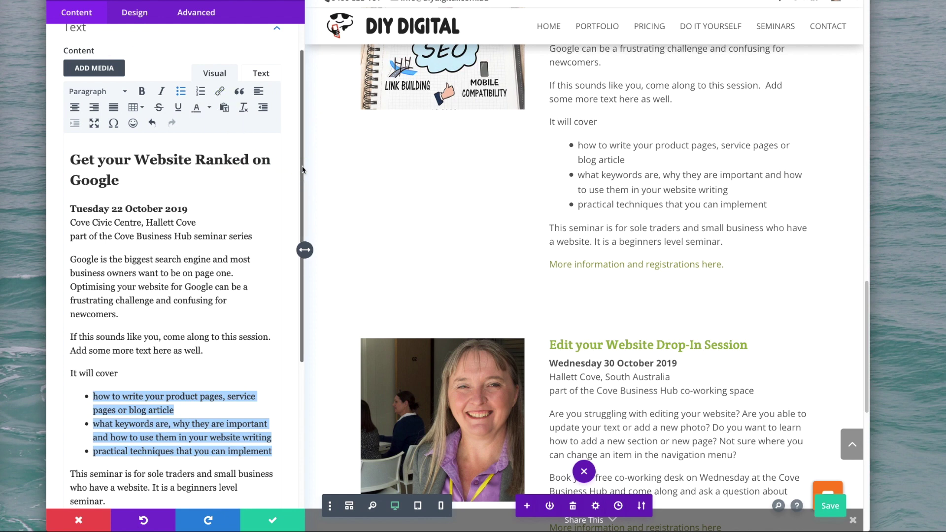
pyautogui.moveTo(302, 170); pyautogui.dragTo(296, 298)
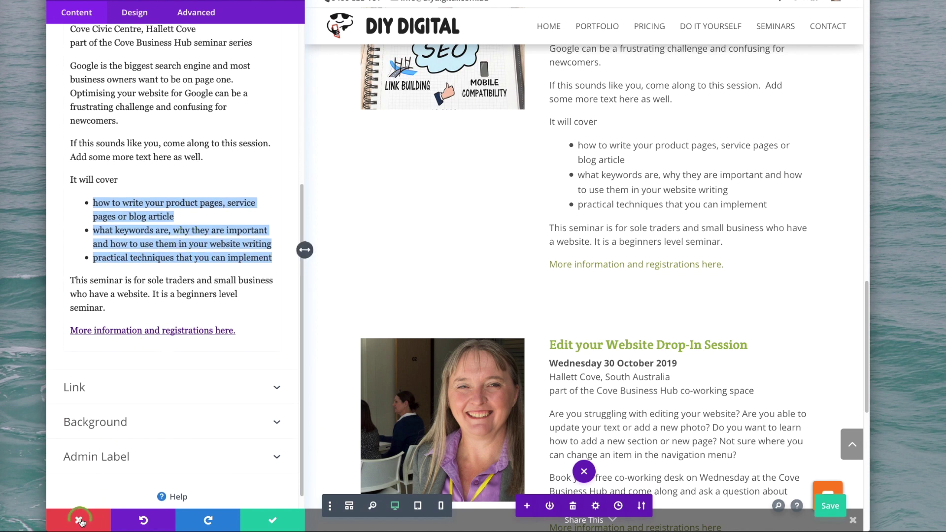
pyautogui.click(274, 523)
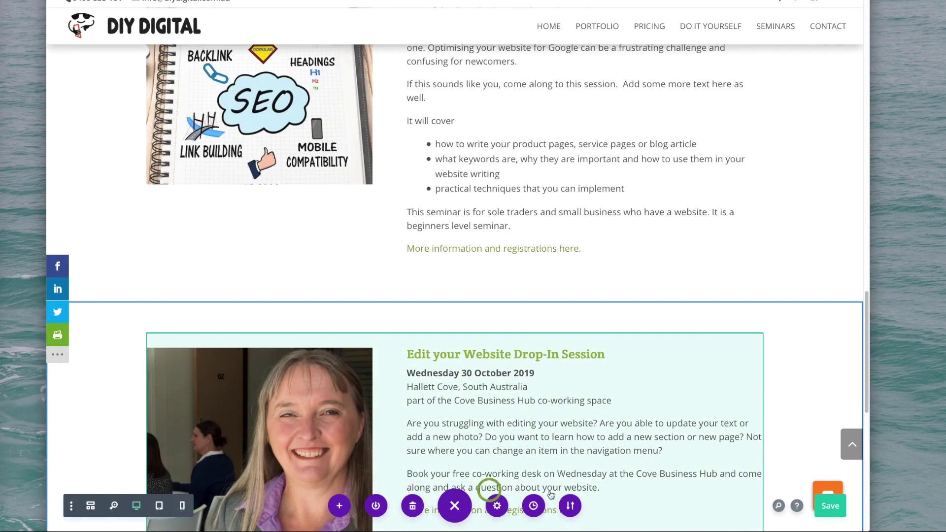
pyautogui.click(832, 507)
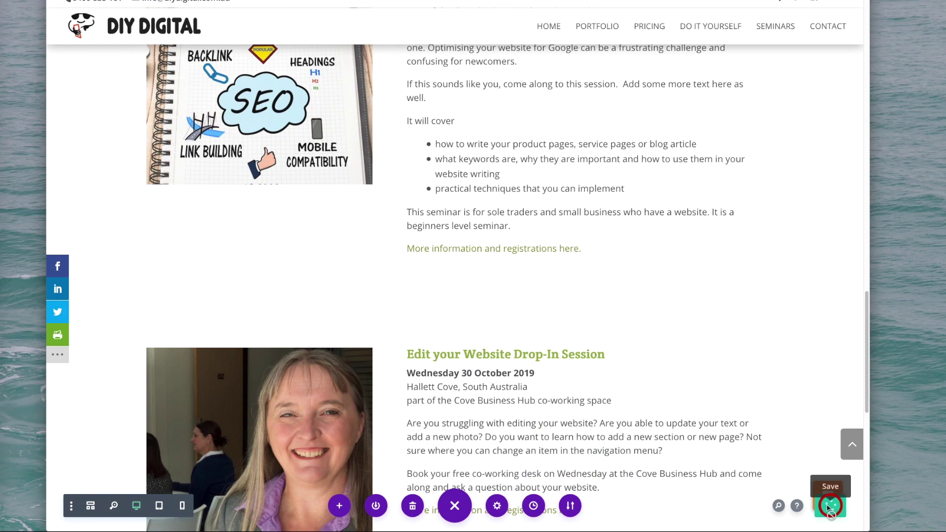
pyautogui.click(671, 409)
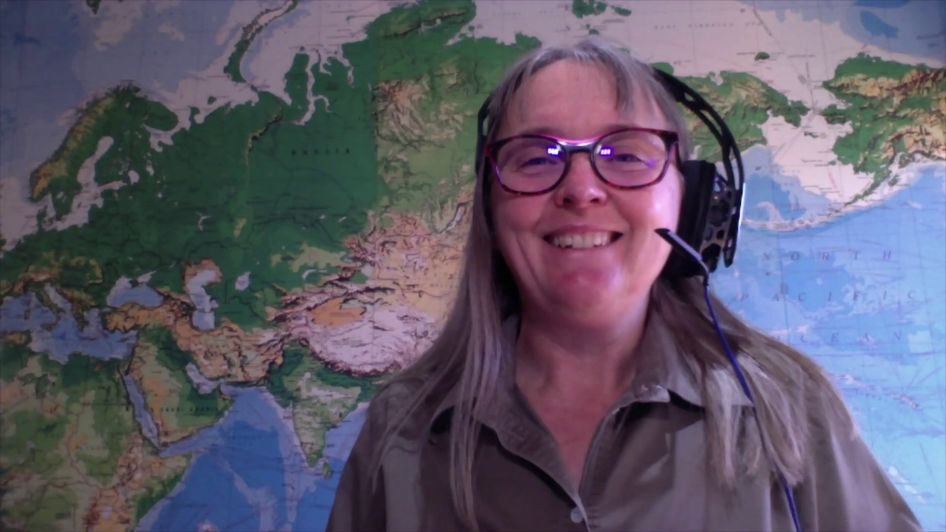